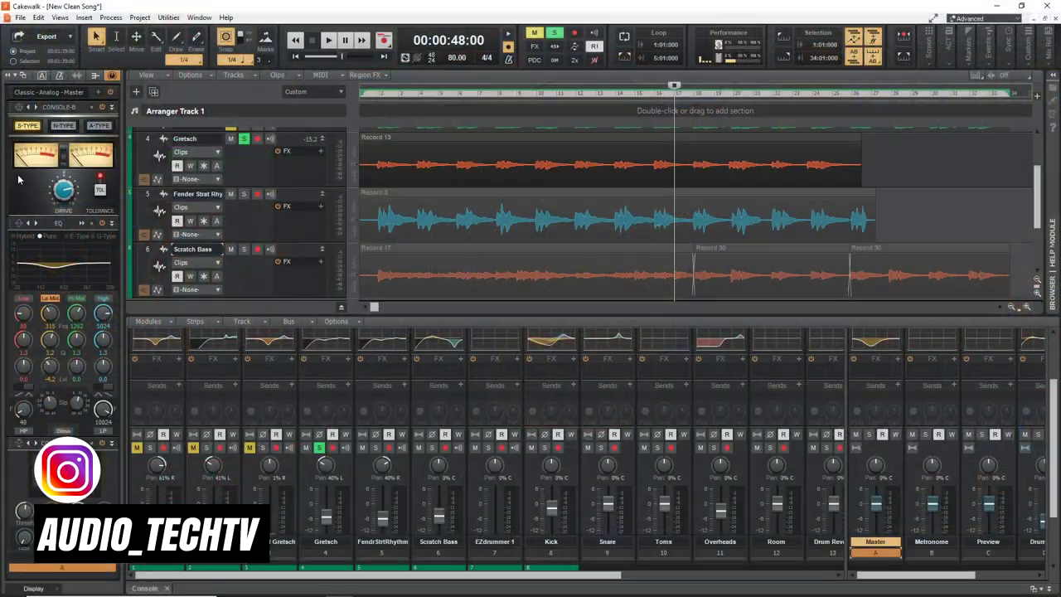
Step: Scroll the Fender Strat Rhythm ProChannel down to its Compressor and Tube modules
scroll(40, 191, "down", 5)
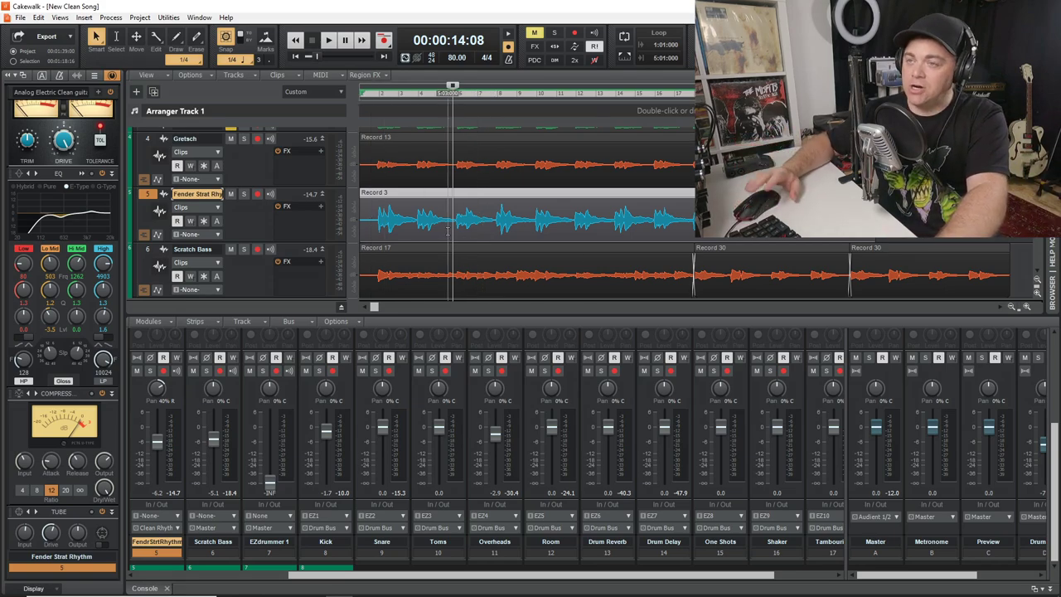
key("space")
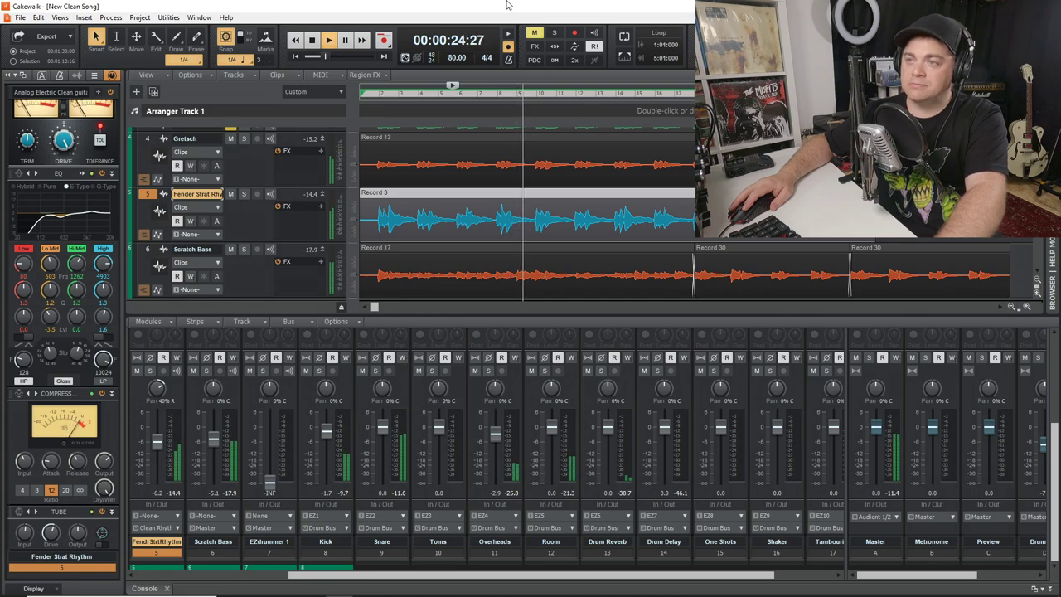
key("space")
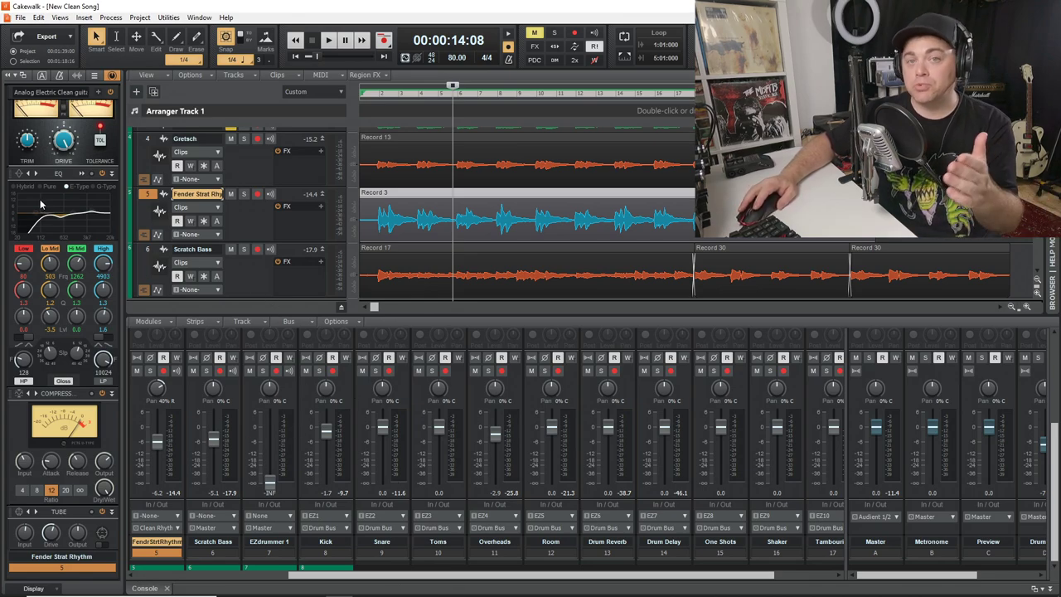
Step: Show the Gretsch track's clean-guitar ProChannel chain (tape, console, EQ) in the Inspector
left_click(7, 76)
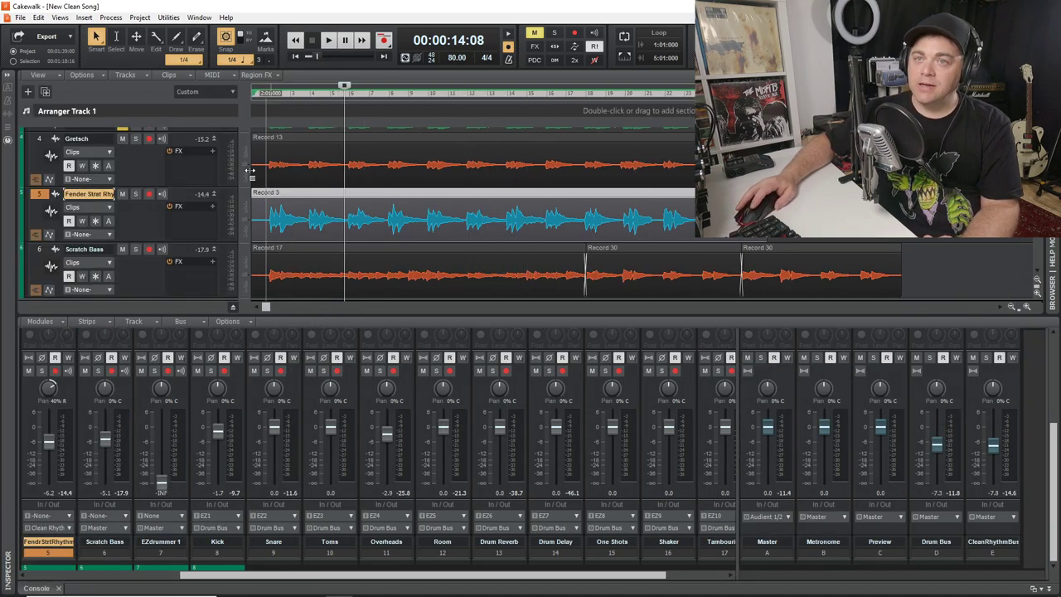
left_click(7, 75)
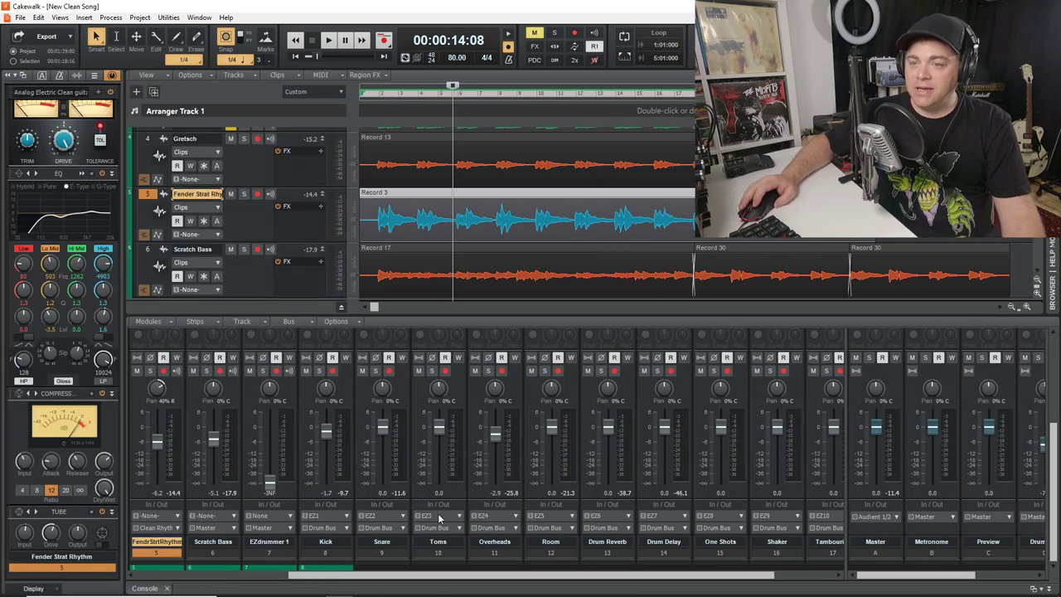
left_click_drag(289, 572, 236, 581)
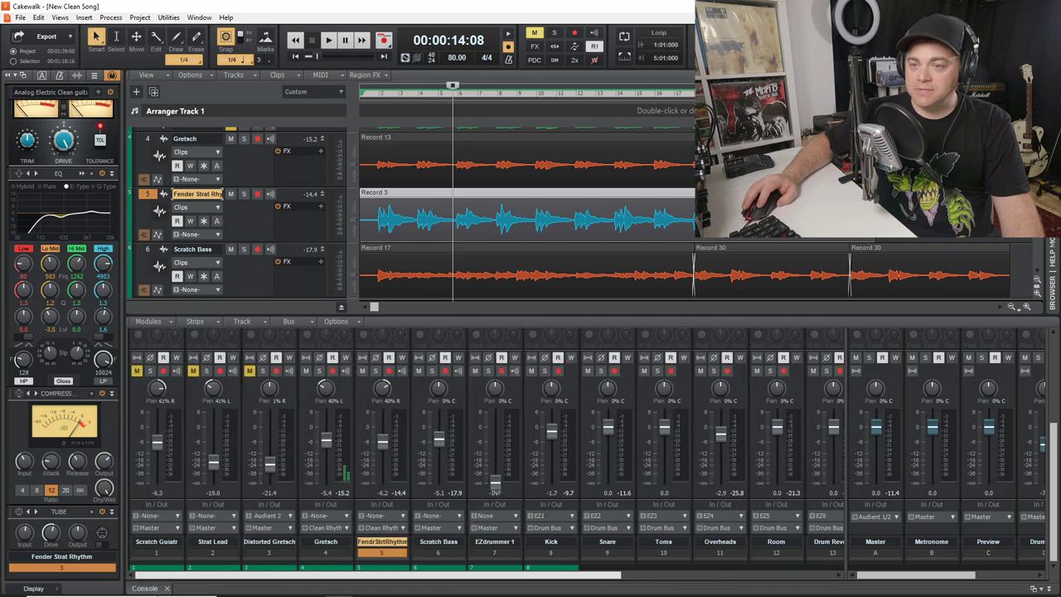
left_click(324, 555)
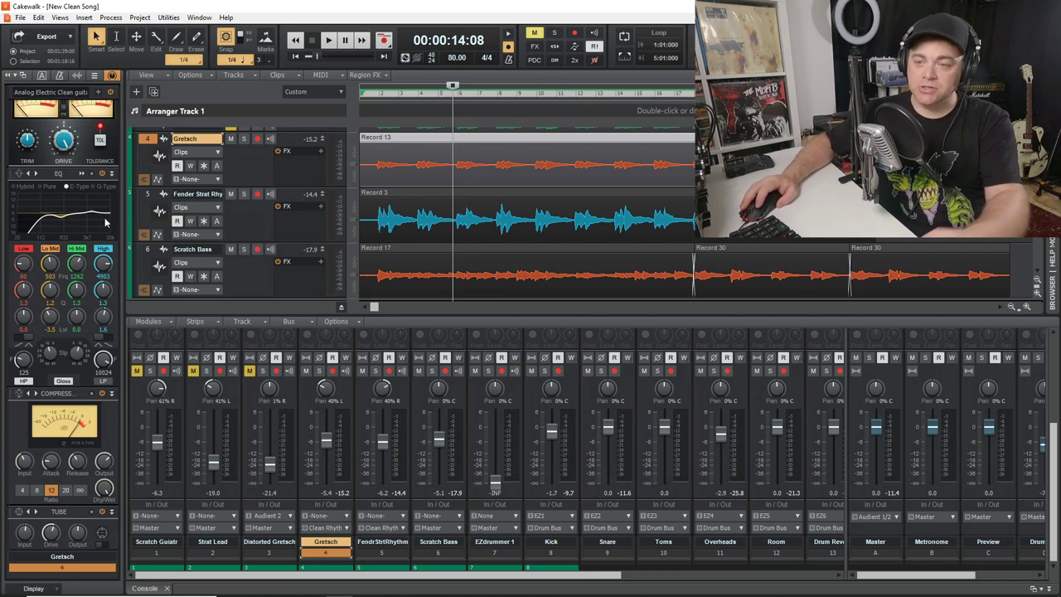
left_click(267, 548)
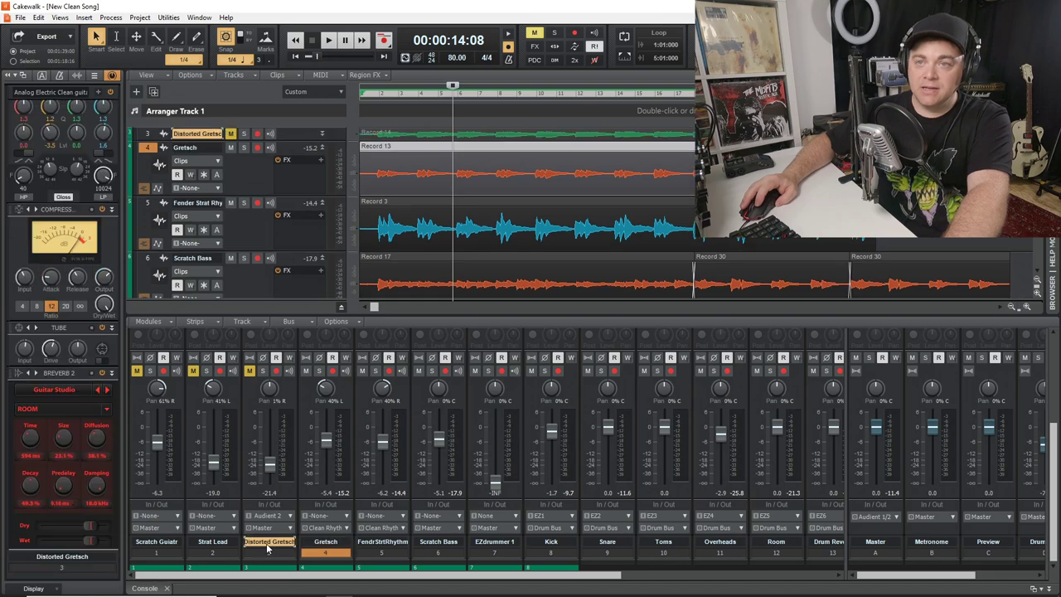
left_click(326, 547)
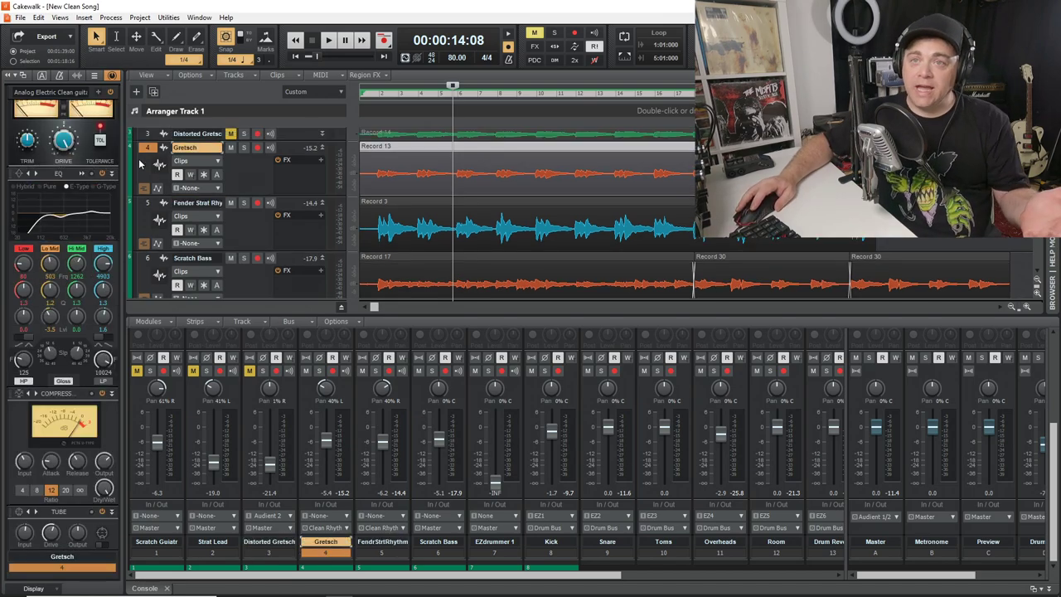
mouse_move(66, 215)
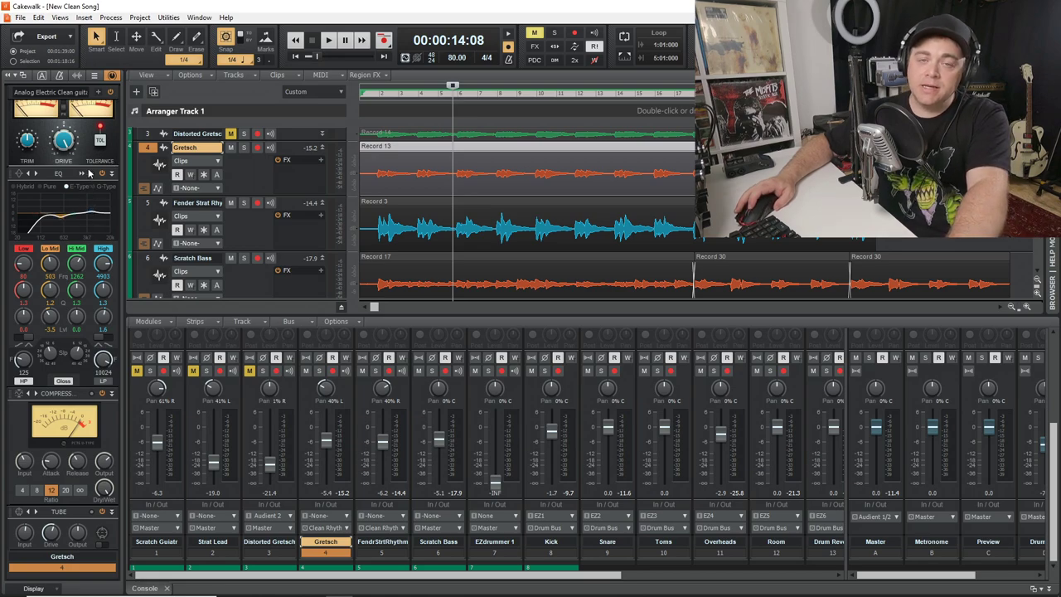
scroll(83, 170, "up", 1)
Step: Scroll Gretsch's ProChannel up to Tape, ahead of Console-C, and dismiss the Add Module list unchanged
scroll(49, 157, "up", 4)
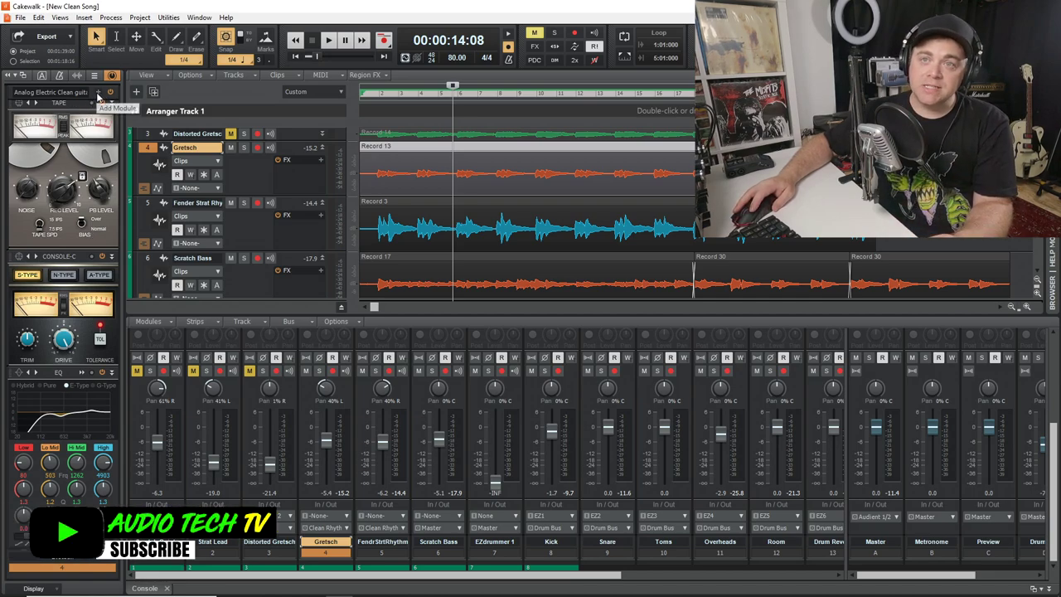
left_click(99, 97)
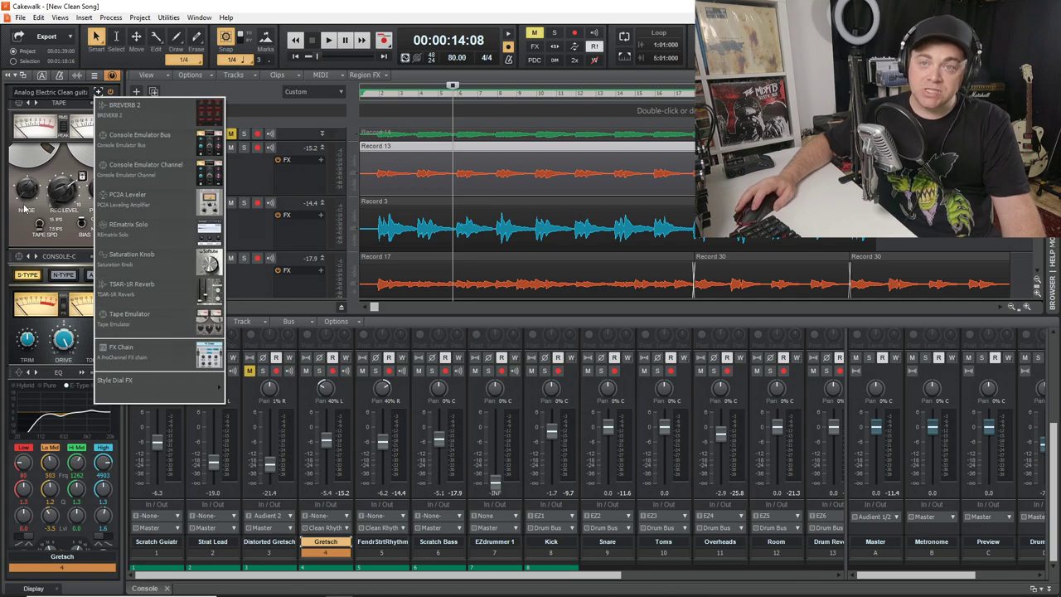
left_click(187, 5)
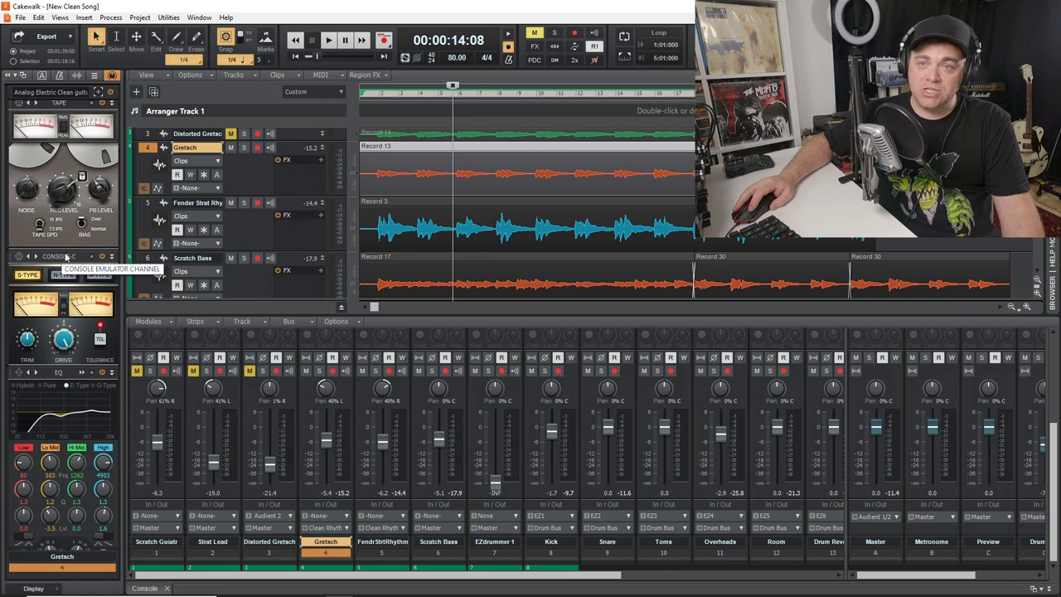
scroll(60, 264, "down", 2)
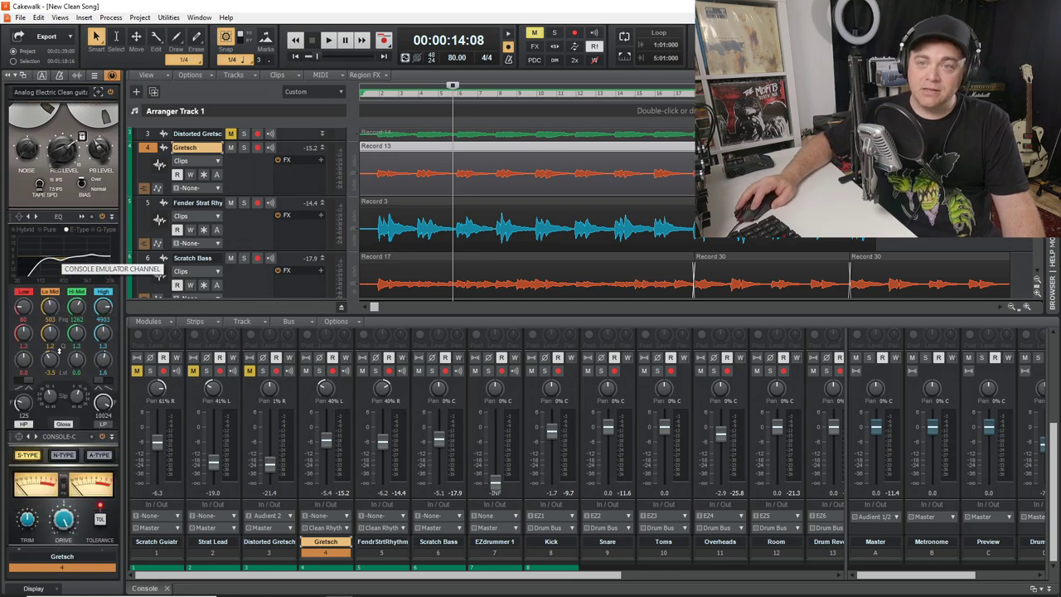
scroll(67, 267, "down", 1)
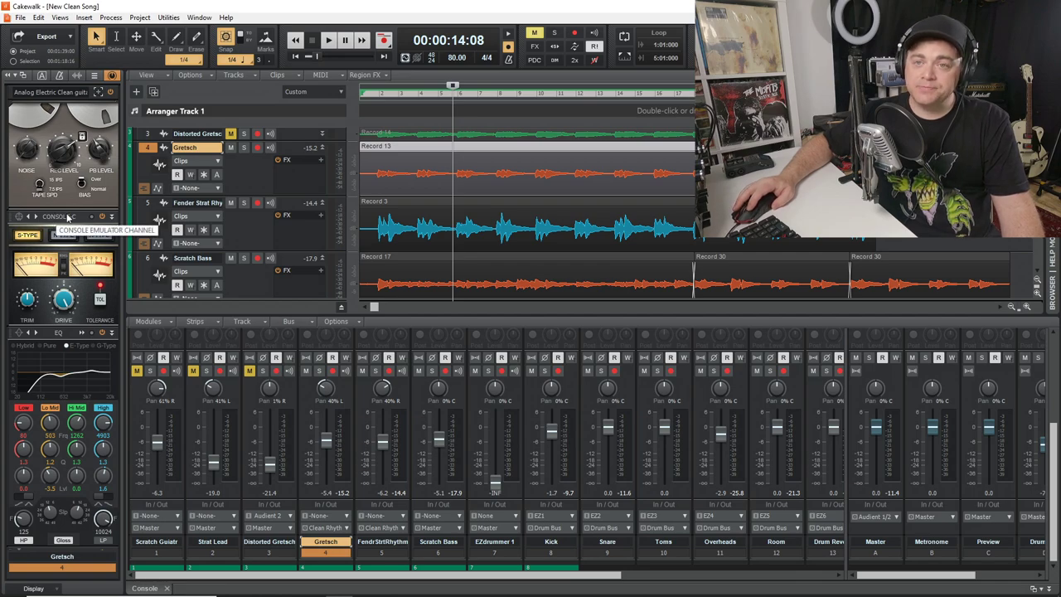
Step: Solo Gretsch and audition it with all ProChannel processing bypassed, then re-enabled
left_click(319, 370)
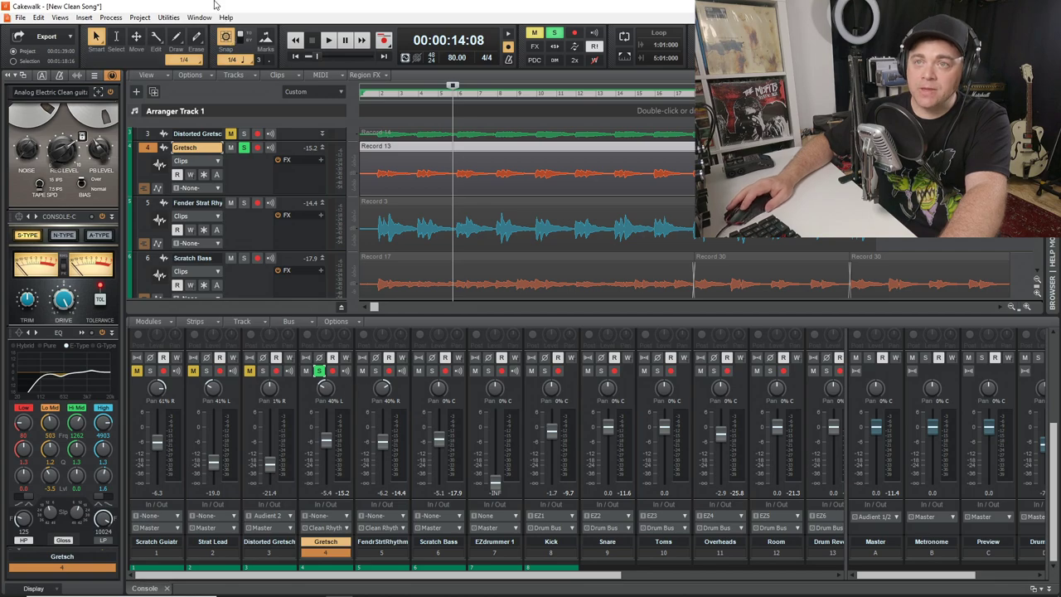
scroll(130, 226, "up", 1)
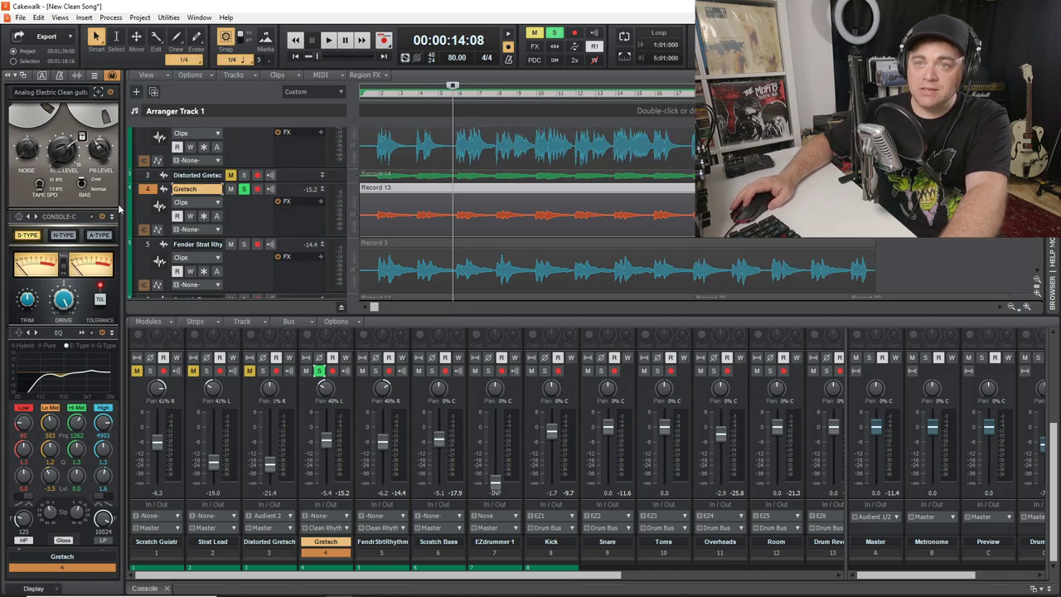
scroll(112, 214, "up", 1)
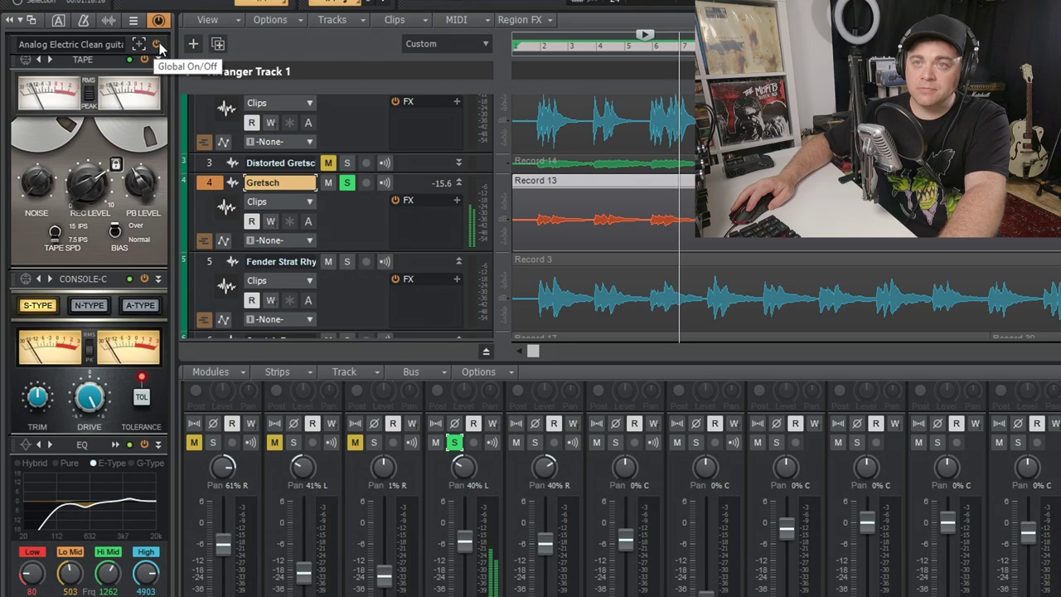
left_click(159, 43)
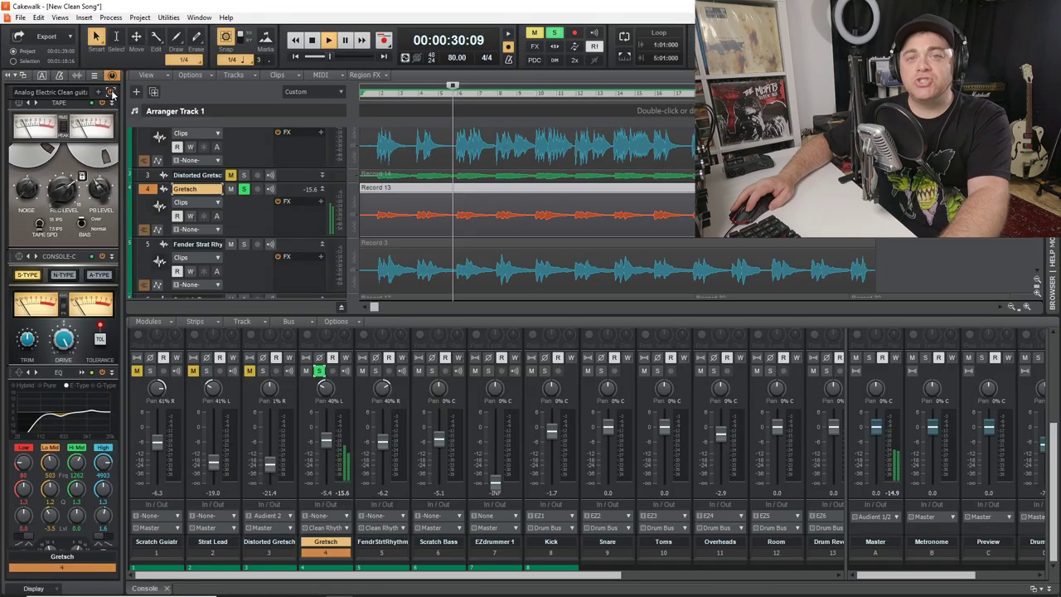
key("space")
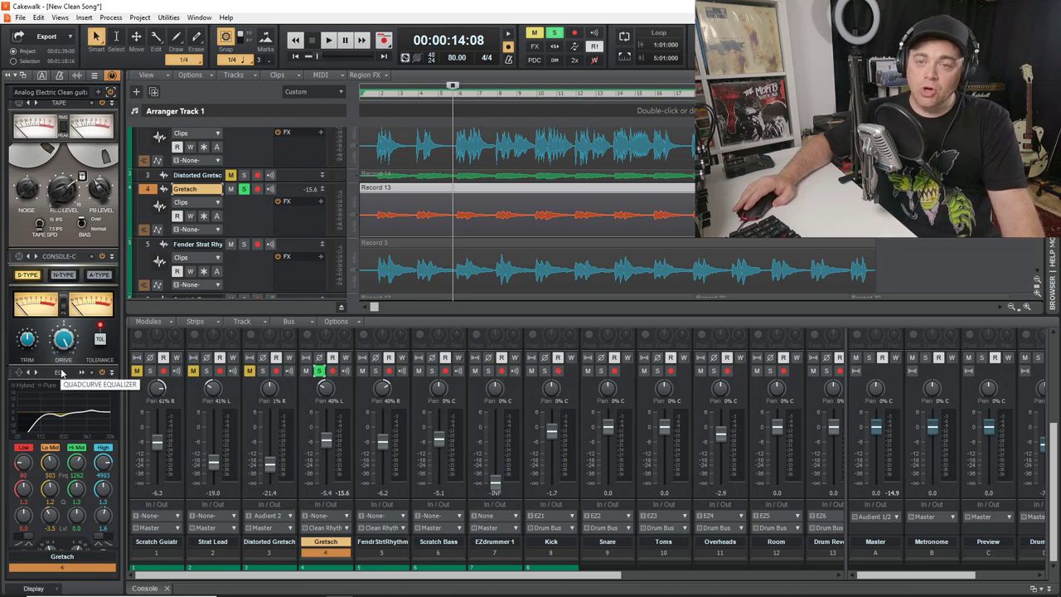
Step: Scroll the Console view up to reveal each strip's FX bins and Sends rows above the faders
scroll(65, 375, "down", 2)
scroll(17, 522, "down", 2)
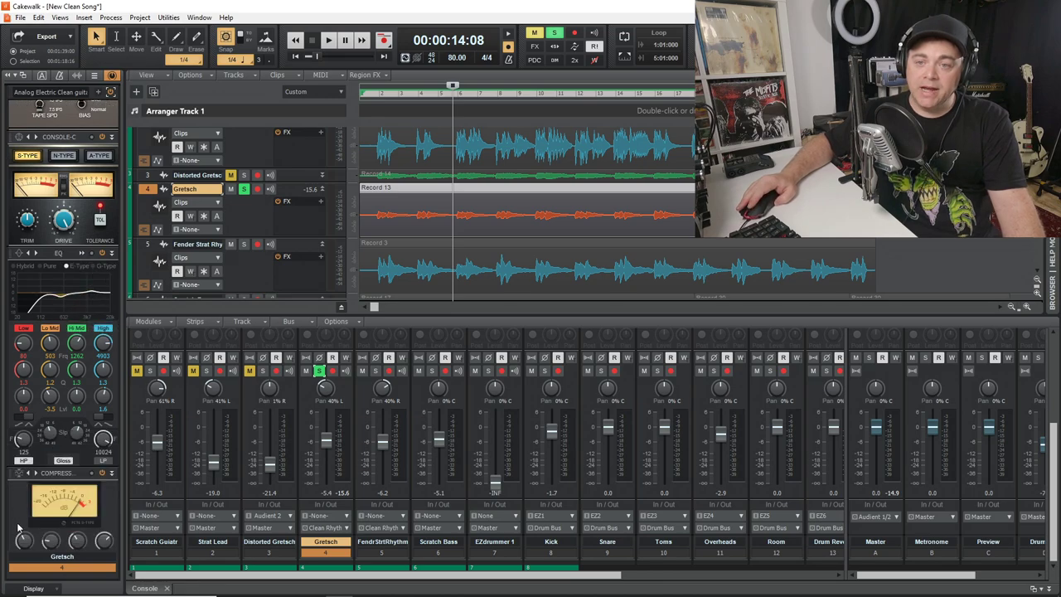
scroll(19, 490, "down", 1)
scroll(23, 452, "down", 1)
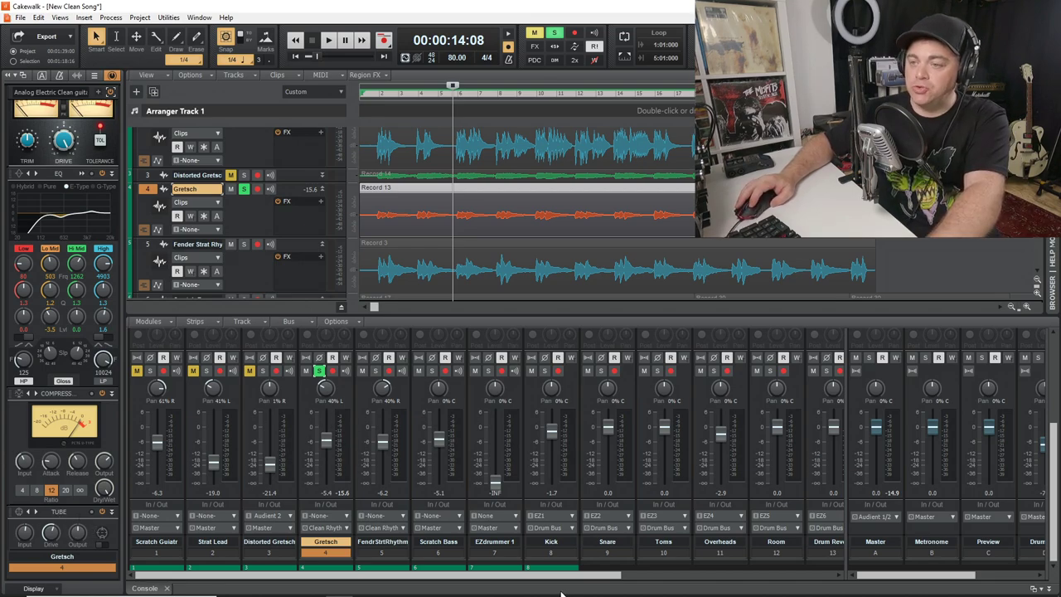
left_click_drag(895, 578, 957, 578)
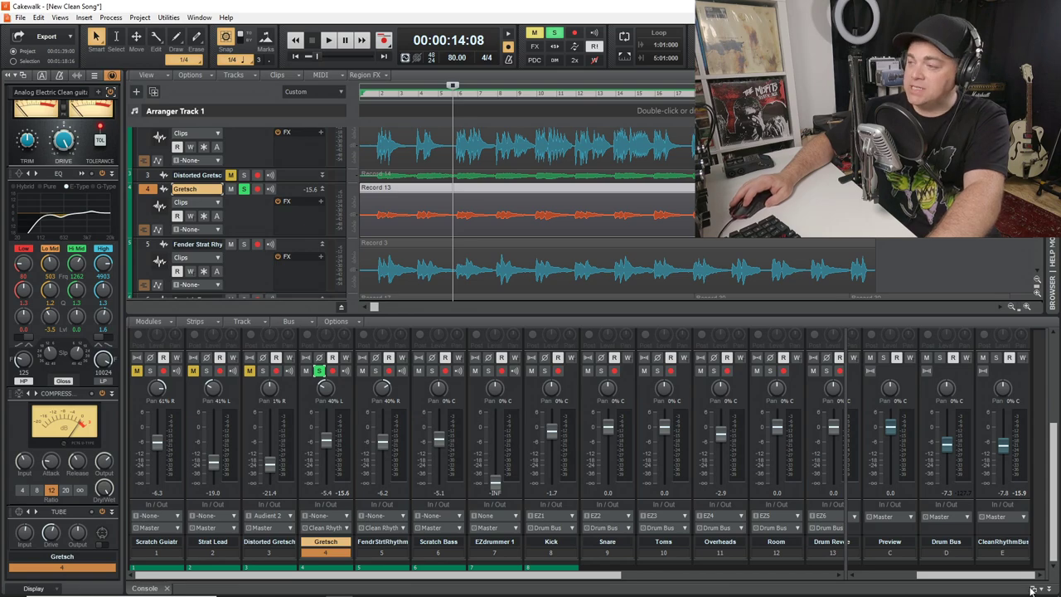
left_click_drag(1055, 539, 1055, 489)
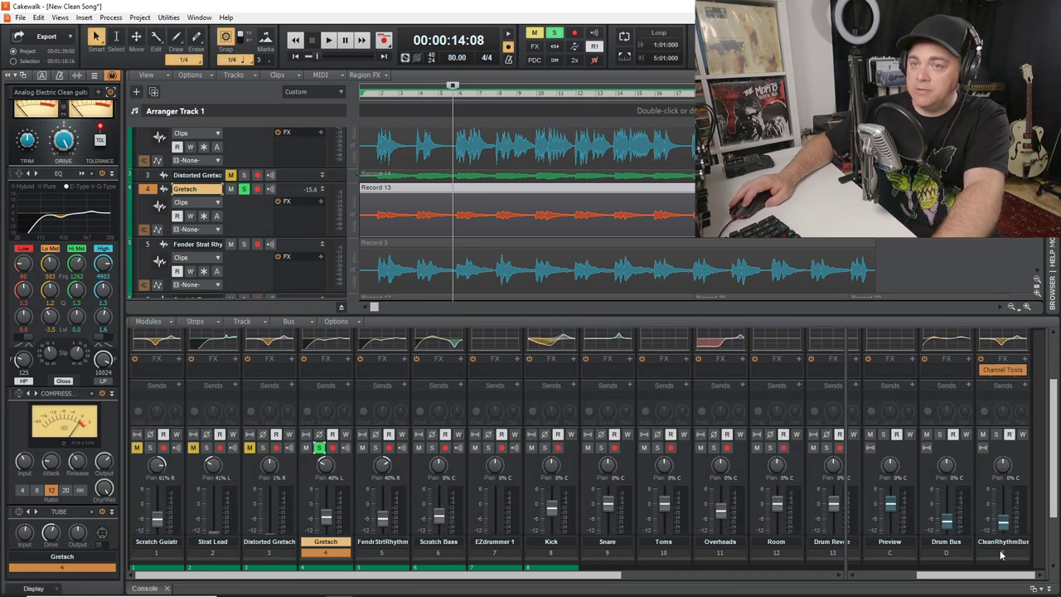
left_click(1000, 553)
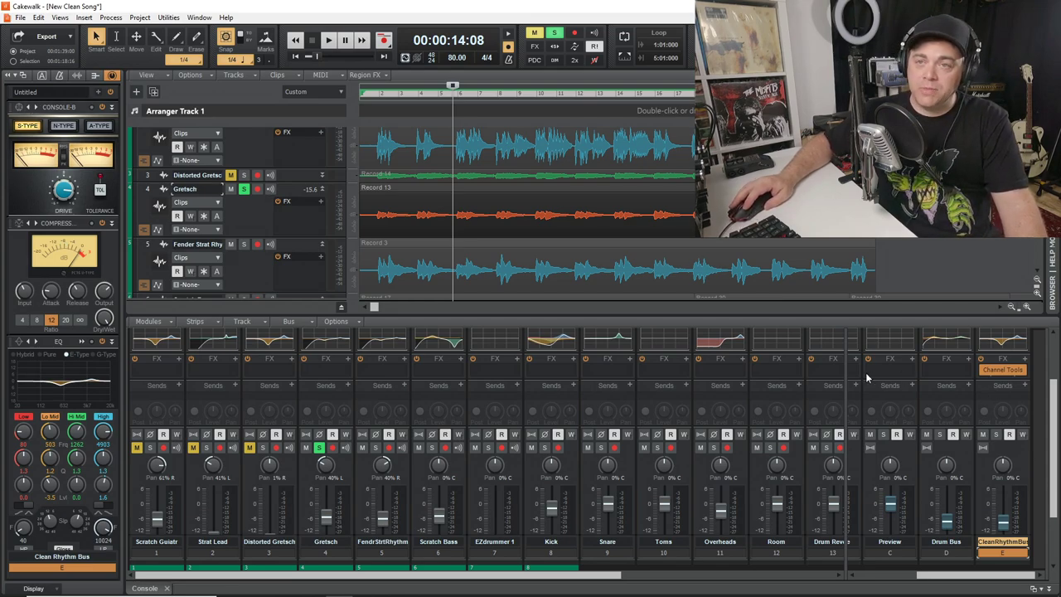
Step: Scroll the Clean Rhythm Bus ProChannel past console, compressor and EQ to the Breverb 2 reverb
scroll(29, 193, "down", 1)
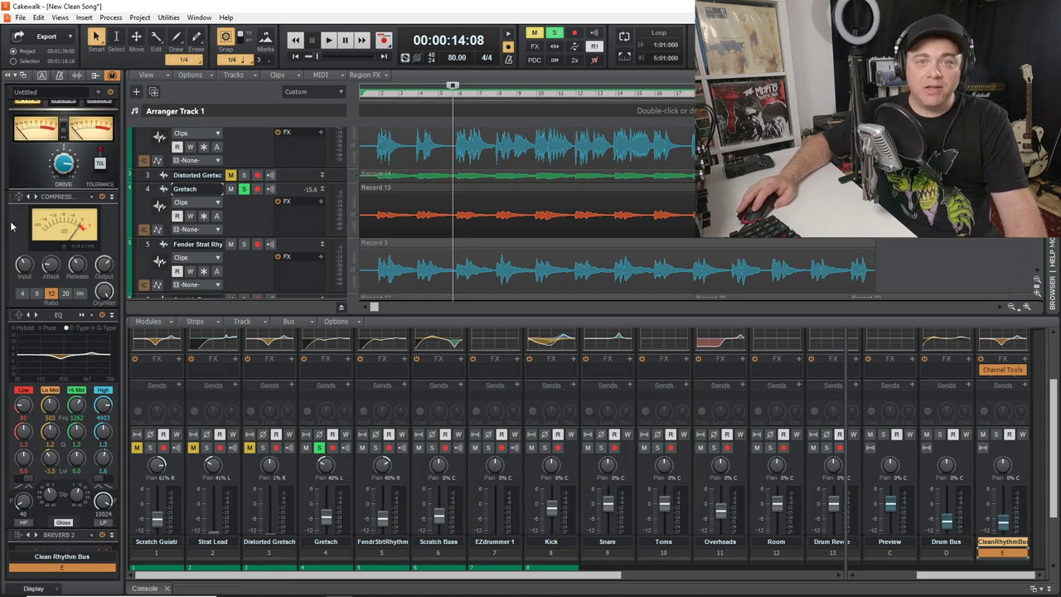
scroll(20, 226, "down", 1)
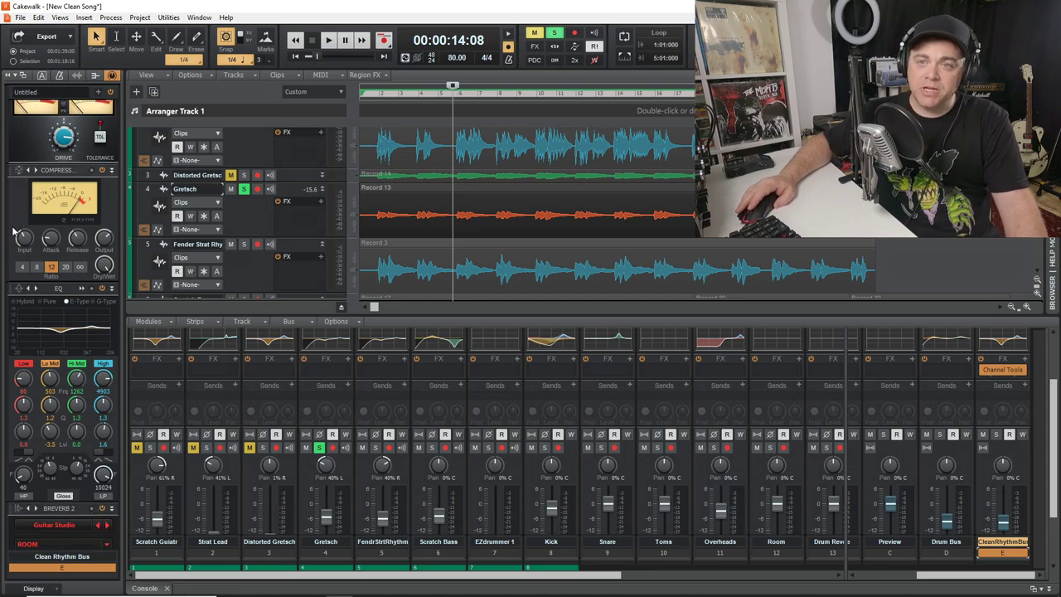
scroll(20, 228, "down", 1)
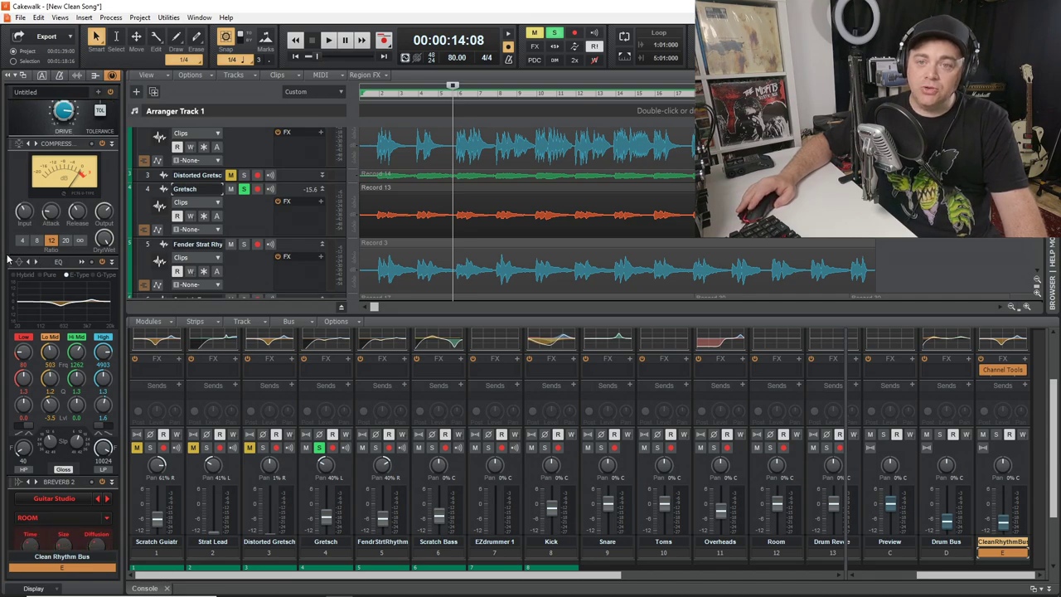
scroll(9, 260, "down", 2)
scroll(72, 458, "down", 1)
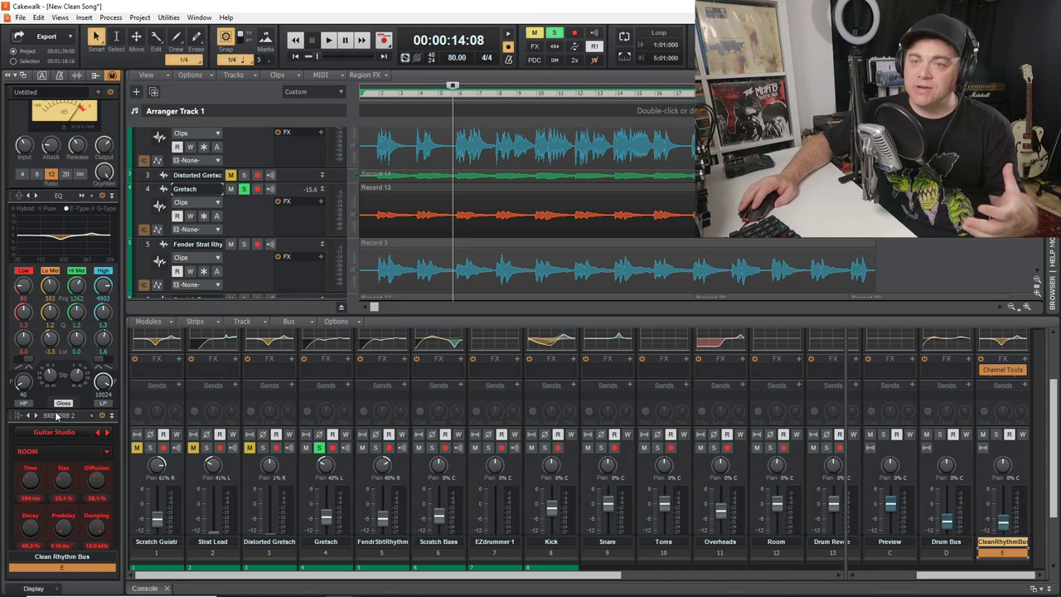
scroll(66, 417, "down", 1)
scroll(58, 395, "down", 1)
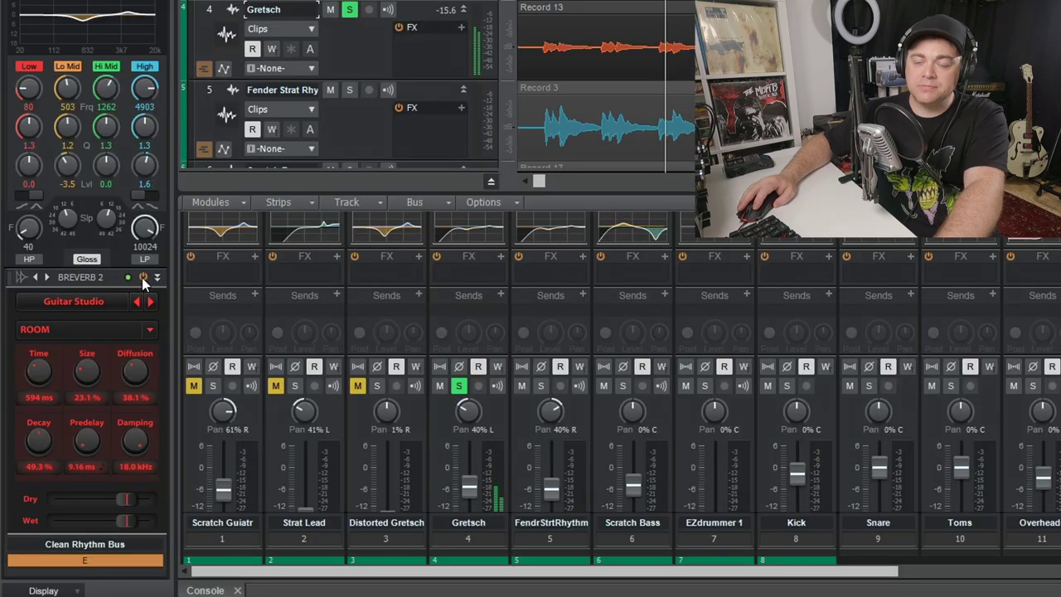
left_click(143, 277)
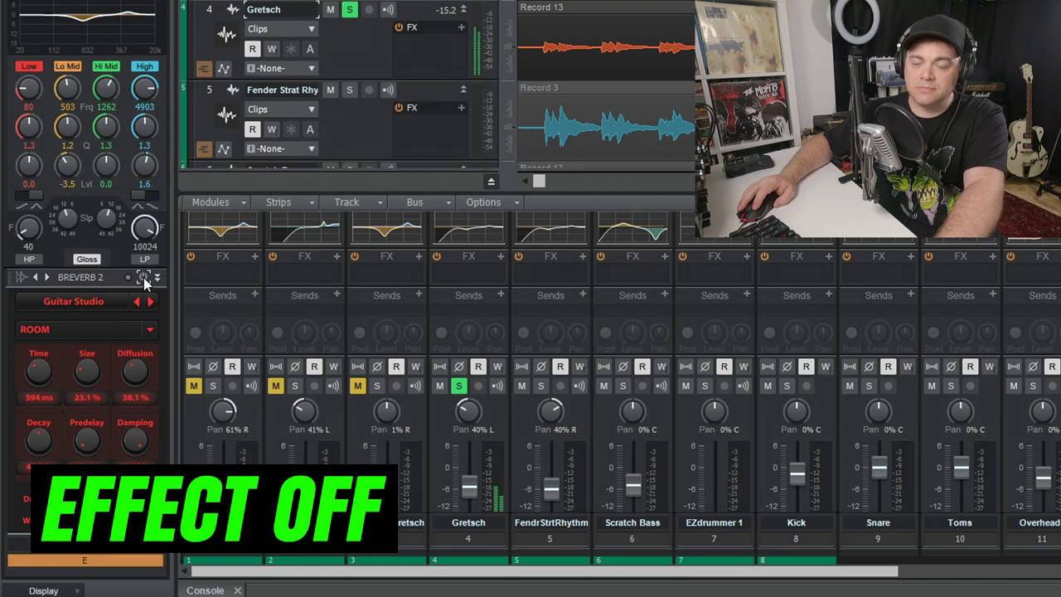
left_click(143, 277)
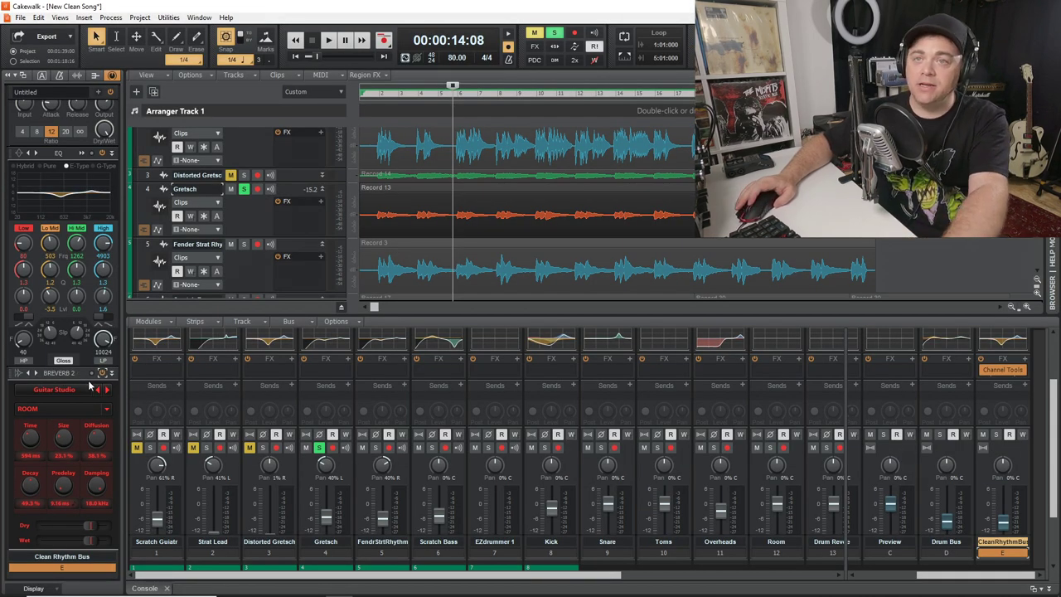
scroll(1018, 537, "down", 1)
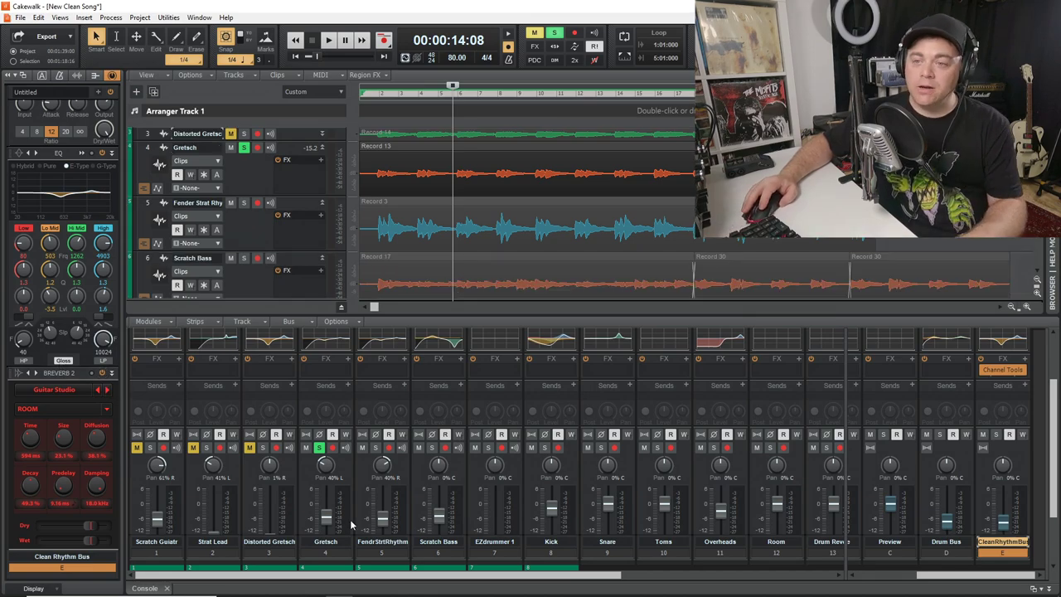
Step: Select Gretsch, scroll its ProChannel to the top and open the Add Module menu
left_click(314, 542)
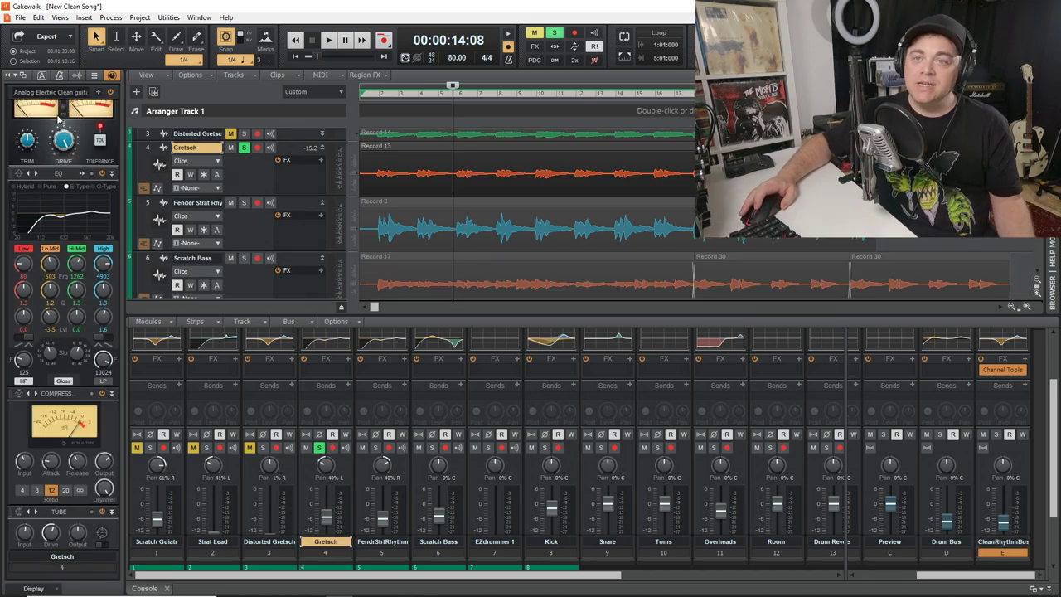
scroll(65, 118, "up", 2)
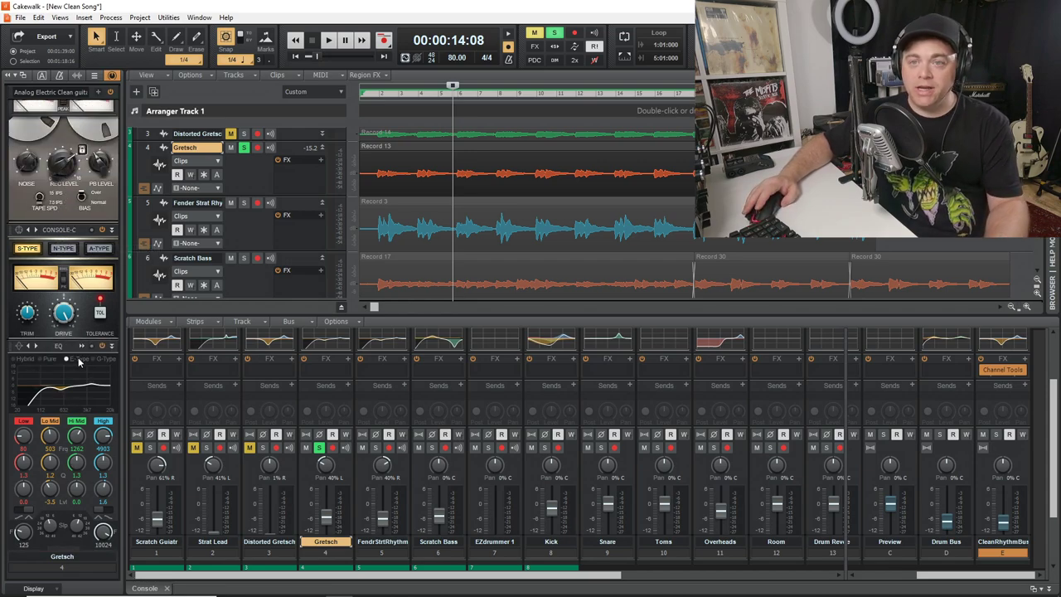
left_click(97, 95)
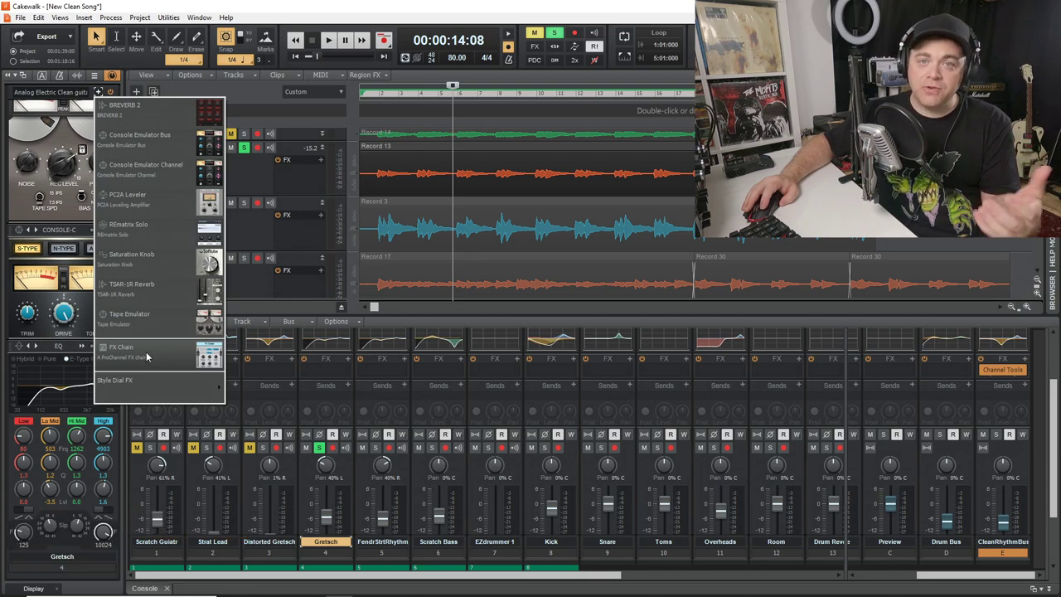
Step: Add an FX Chain module to Gretsch, positioned between Tape and Console-C
scroll(51, 282, "down", 3)
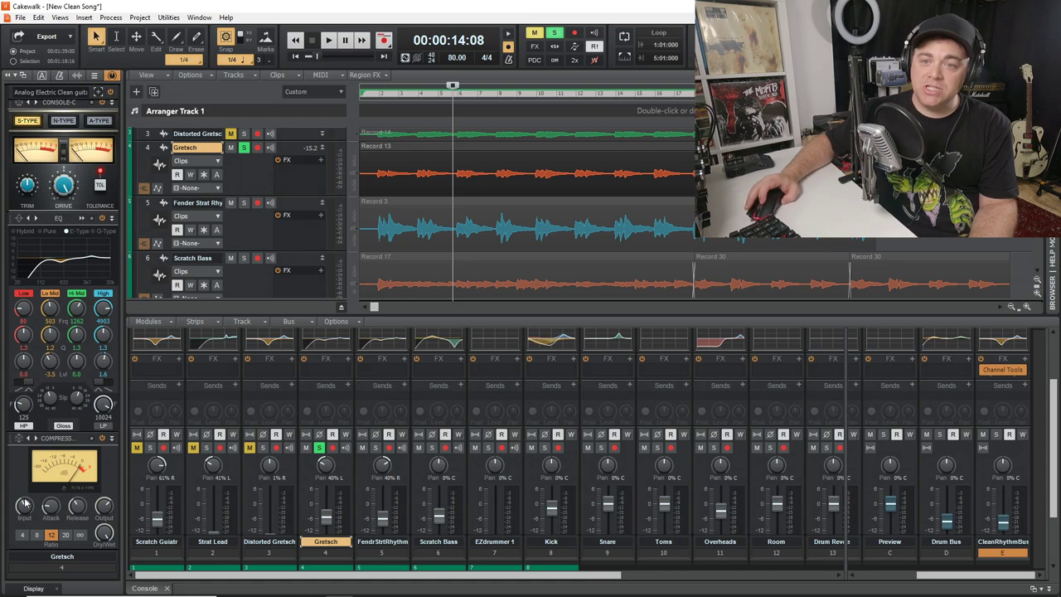
scroll(31, 415, "up", 1)
scroll(39, 337, "up", 1)
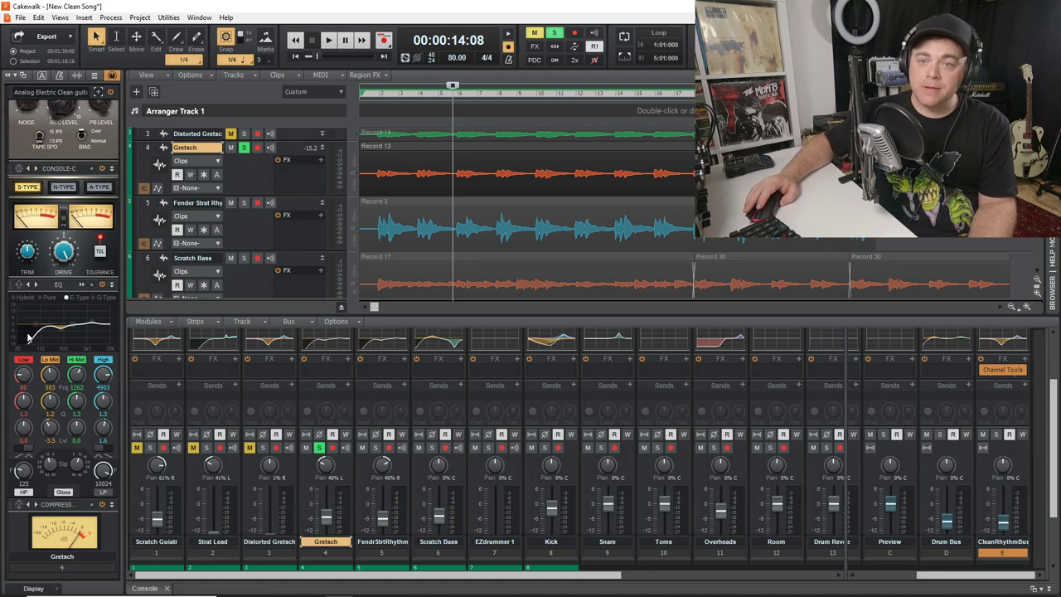
scroll(28, 337, "down", 1)
scroll(23, 491, "down", 2)
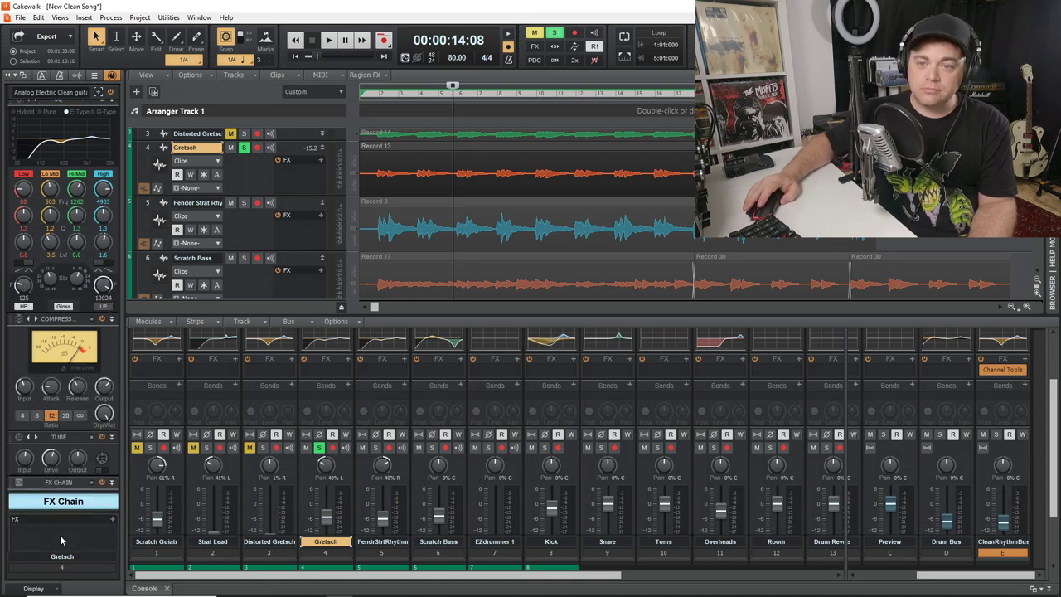
scroll(42, 468, "down", 1)
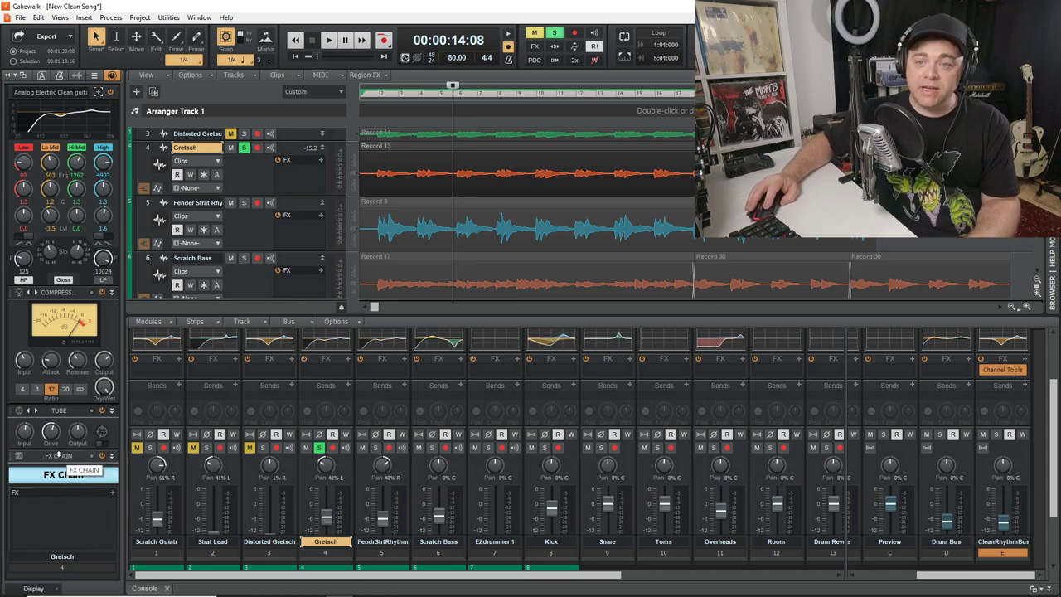
scroll(58, 455, "down", 5)
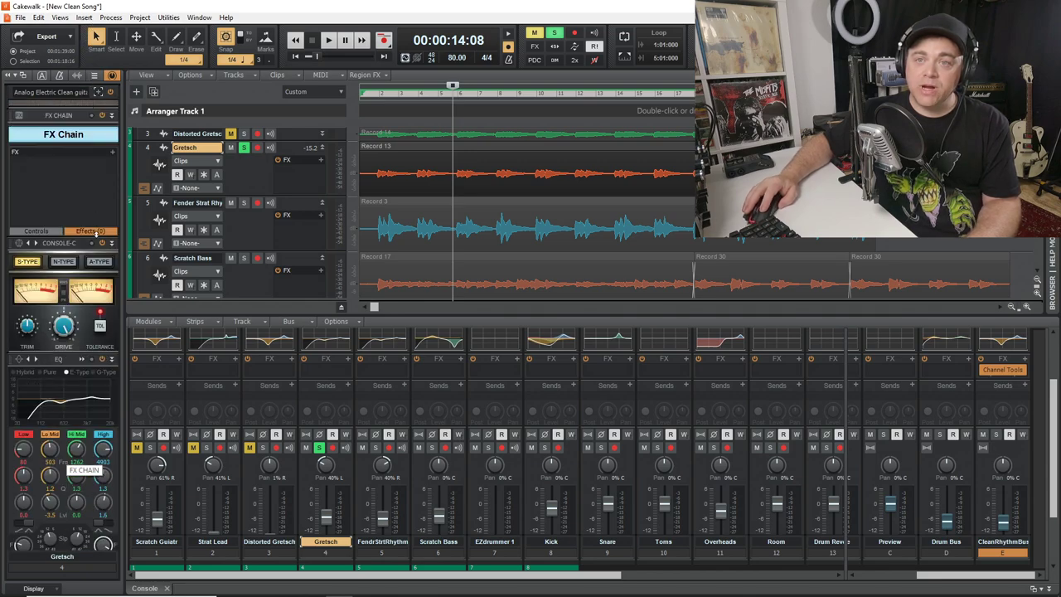
scroll(87, 199, "up", 2)
scroll(75, 161, "down", 2)
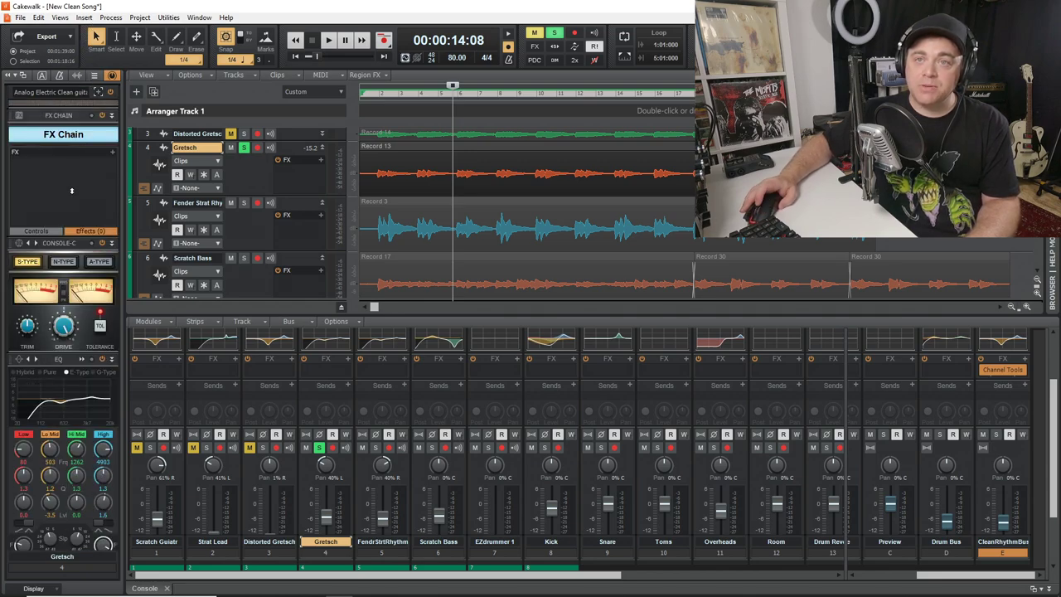
scroll(71, 191, "up", 2)
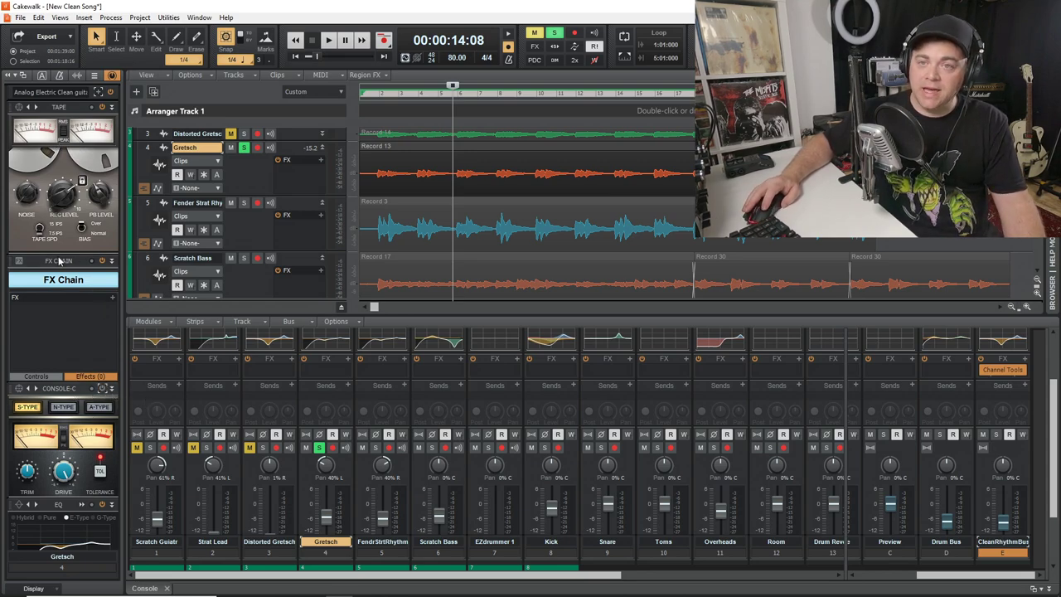
Step: Insert Waves Kramer Tape Stereo into Gretsch's FX Chain, placed ahead of REDD17 Stereo
left_click(113, 299)
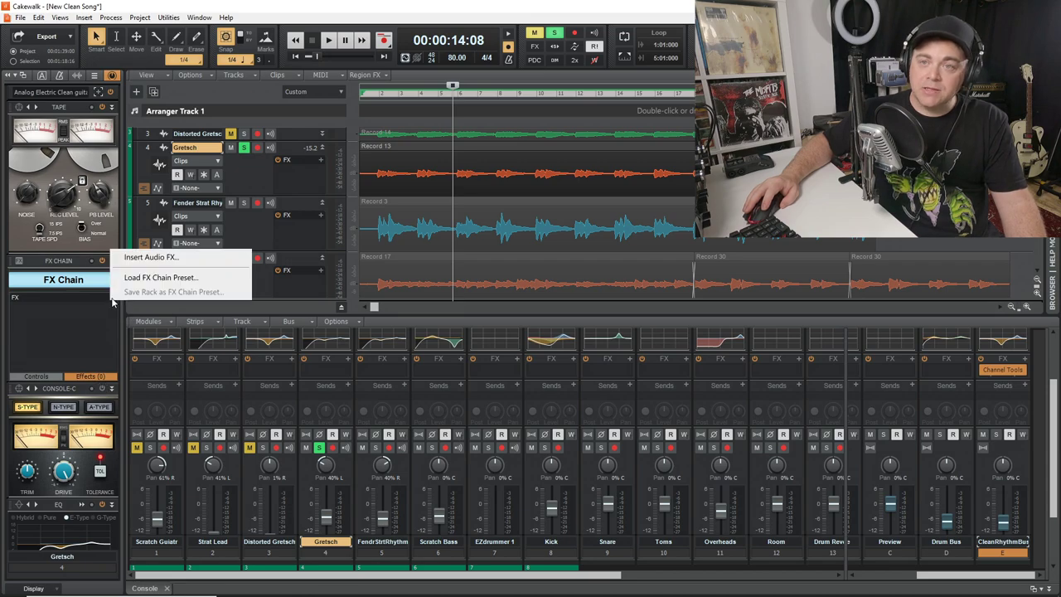
left_click(158, 260)
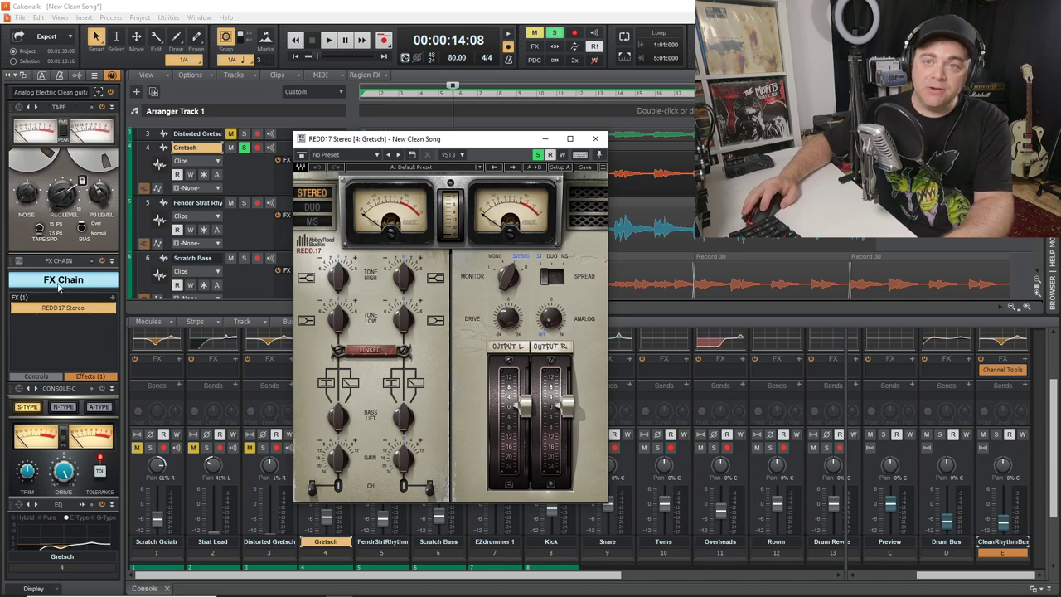
right_click(109, 302)
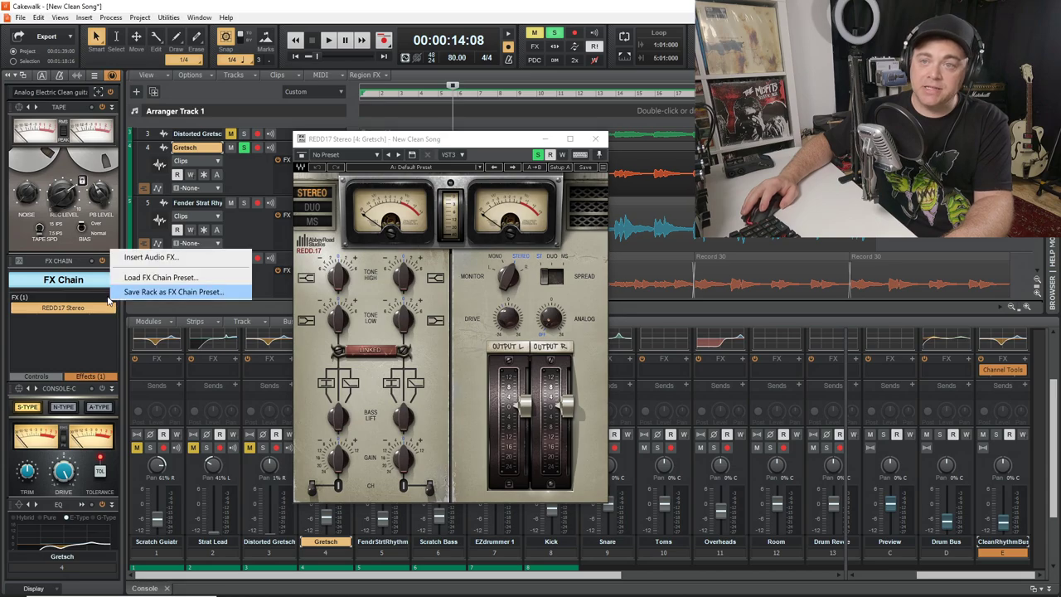
left_click(152, 257)
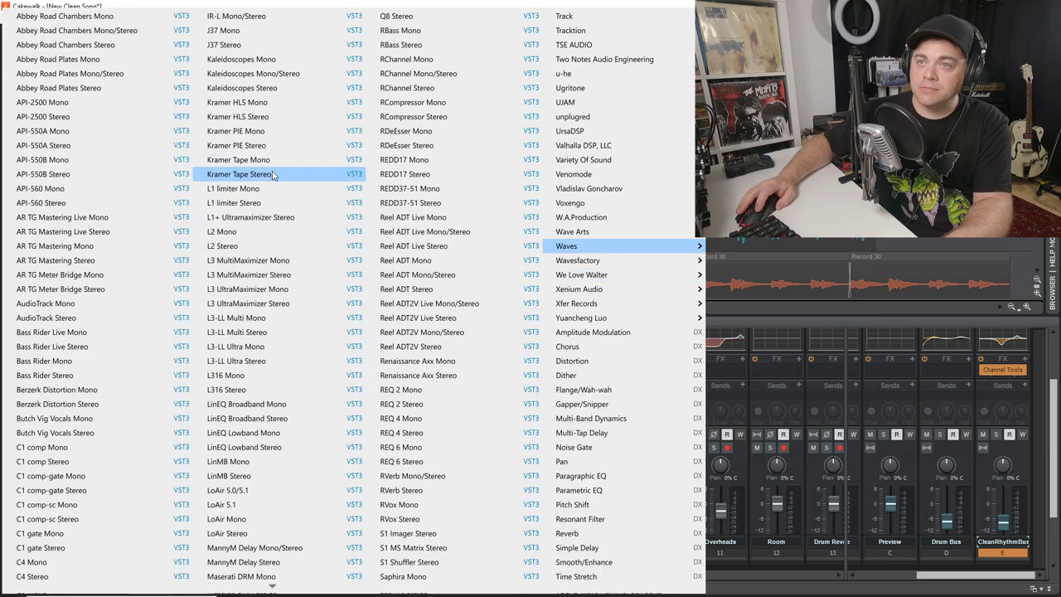
left_click(272, 174)
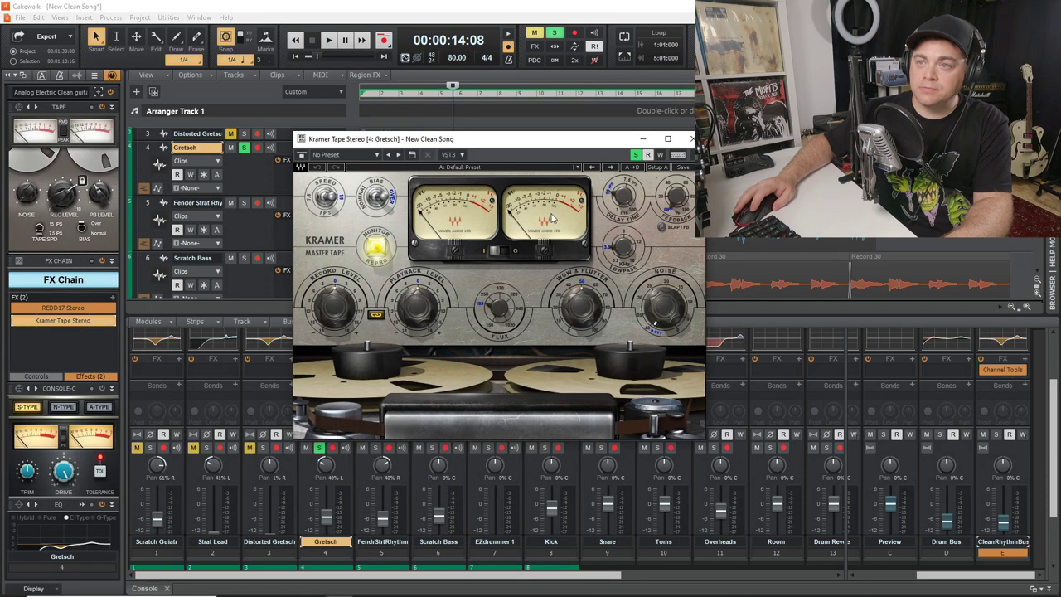
left_click_drag(555, 145, 719, 108)
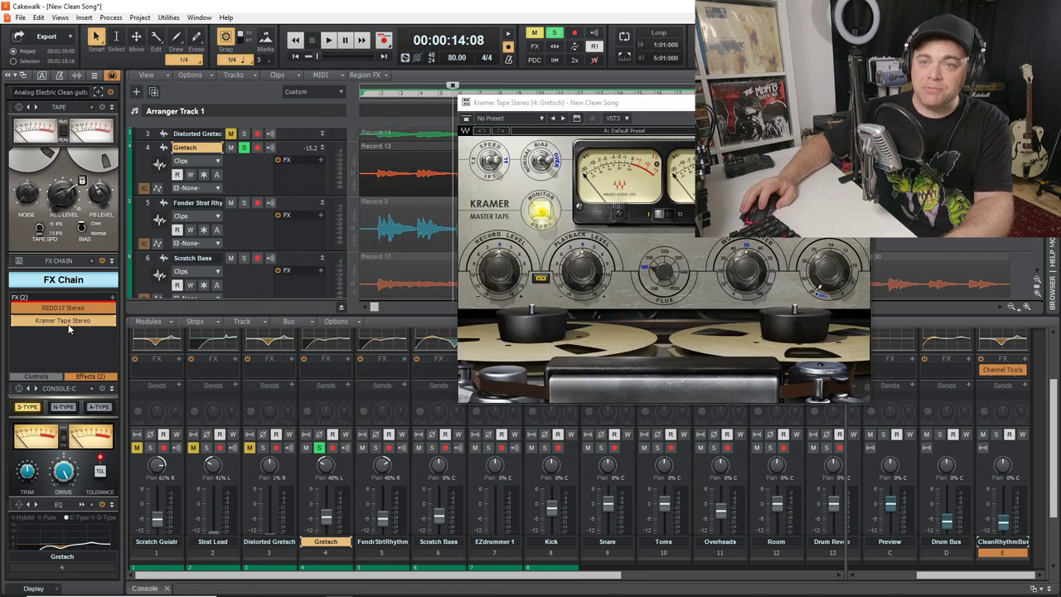
left_click_drag(70, 320, 90, 309)
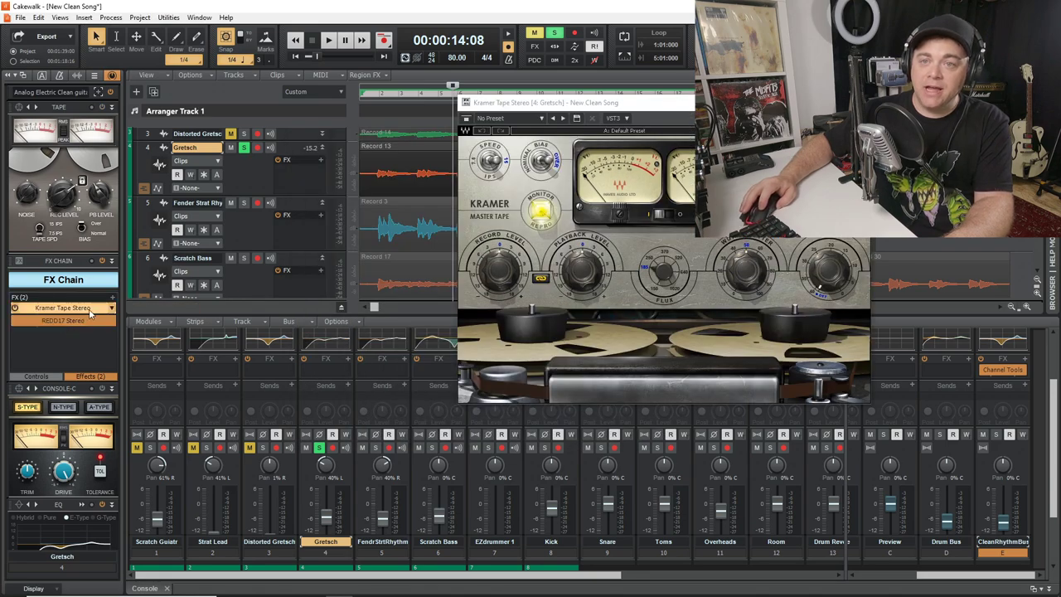
right_click(74, 262)
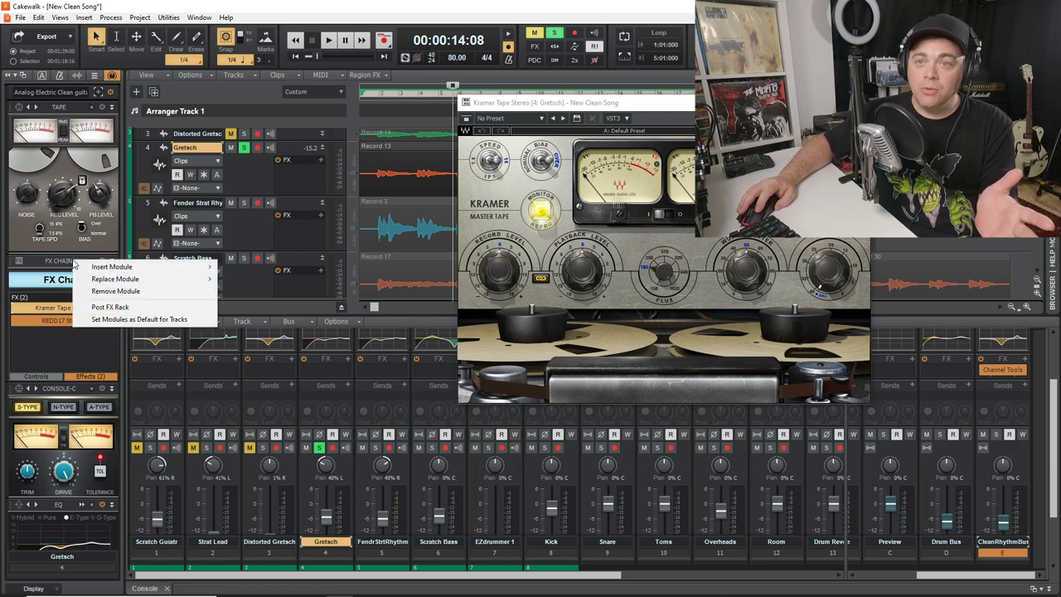
Step: Delete Gretsch's FX Chain module, leaving Tape, Console-C and EQ, and recheck the available modules
left_click(129, 291)
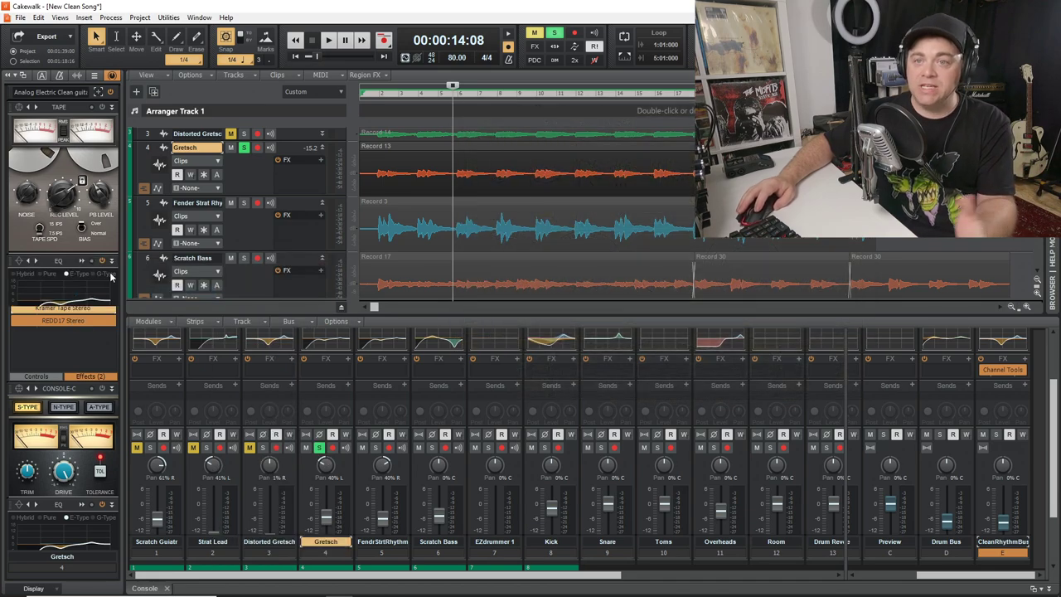
scroll(25, 214, "down", 3)
scroll(45, 138, "up", 1)
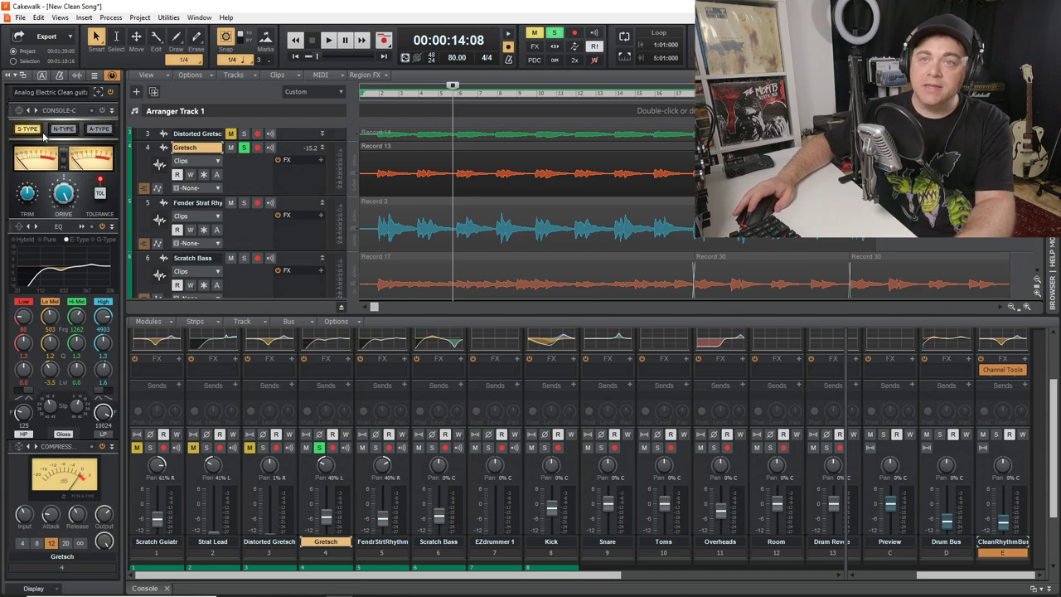
scroll(46, 139, "up", 1)
scroll(67, 165, "up", 2)
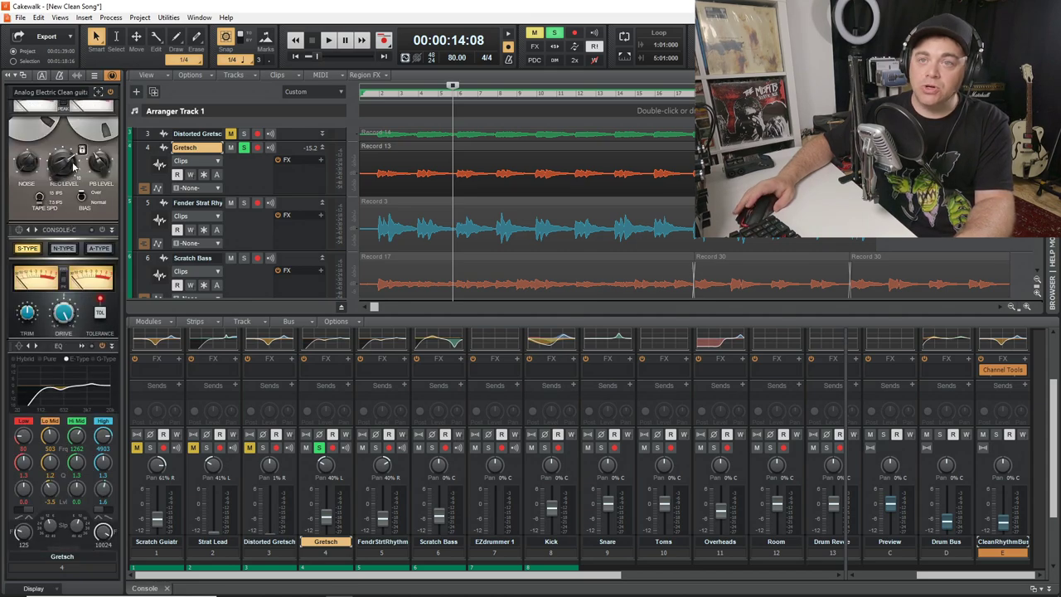
left_click(100, 92)
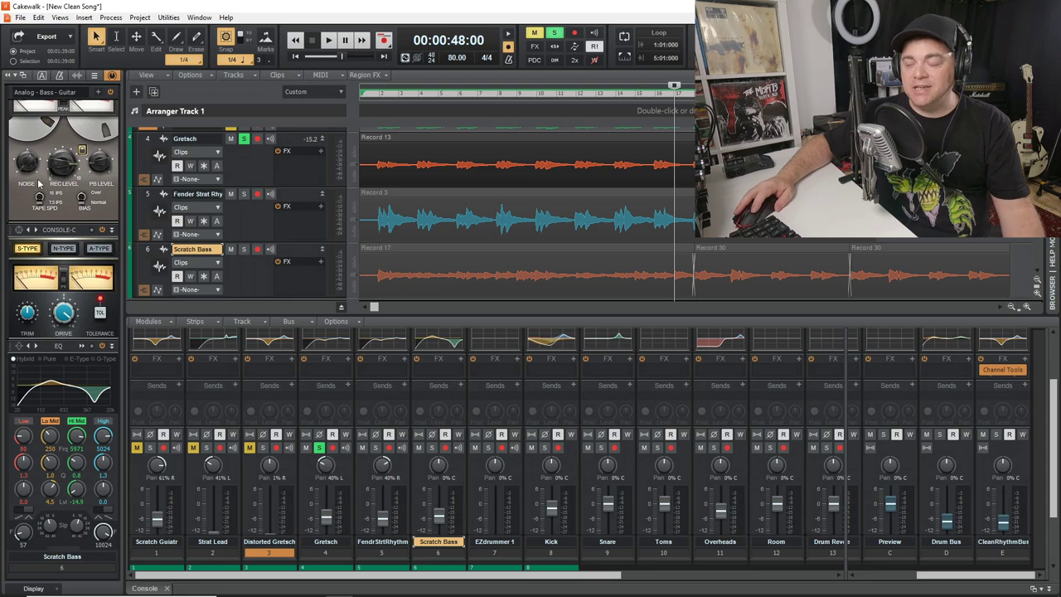
left_click_drag(943, 575, 851, 568)
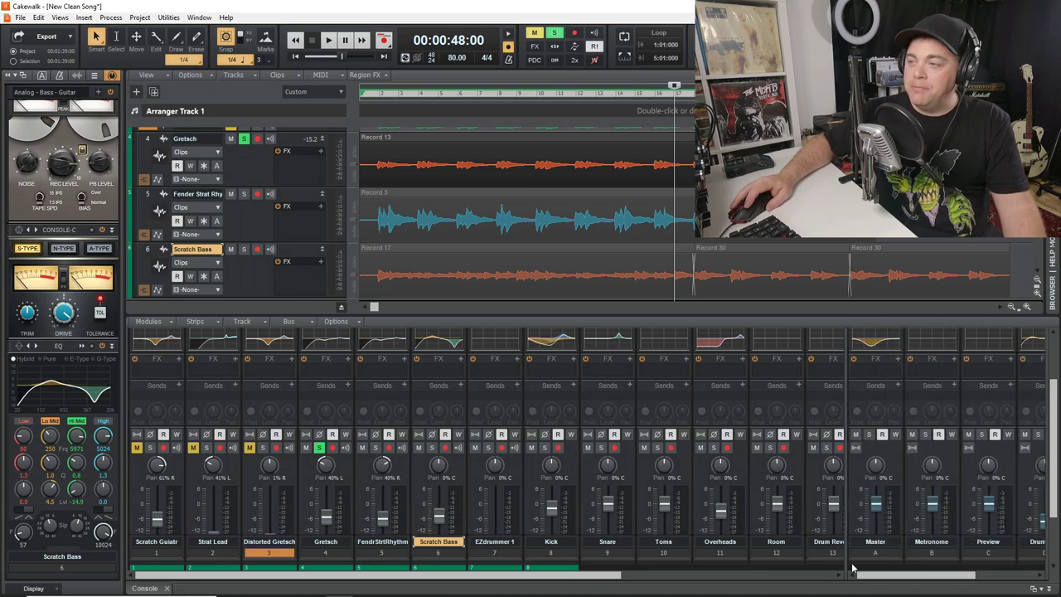
Step: Select the Master strip and review its ProChannel chain: console, EQ, compressor and tape
left_click(877, 546)
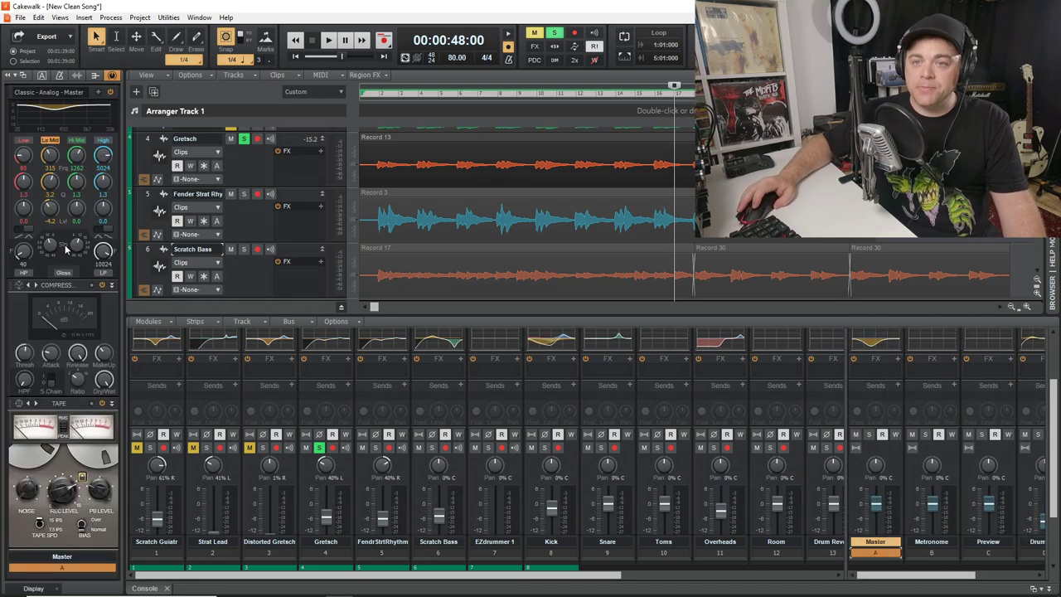
scroll(18, 141, "up", 2)
scroll(25, 133, "up", 2)
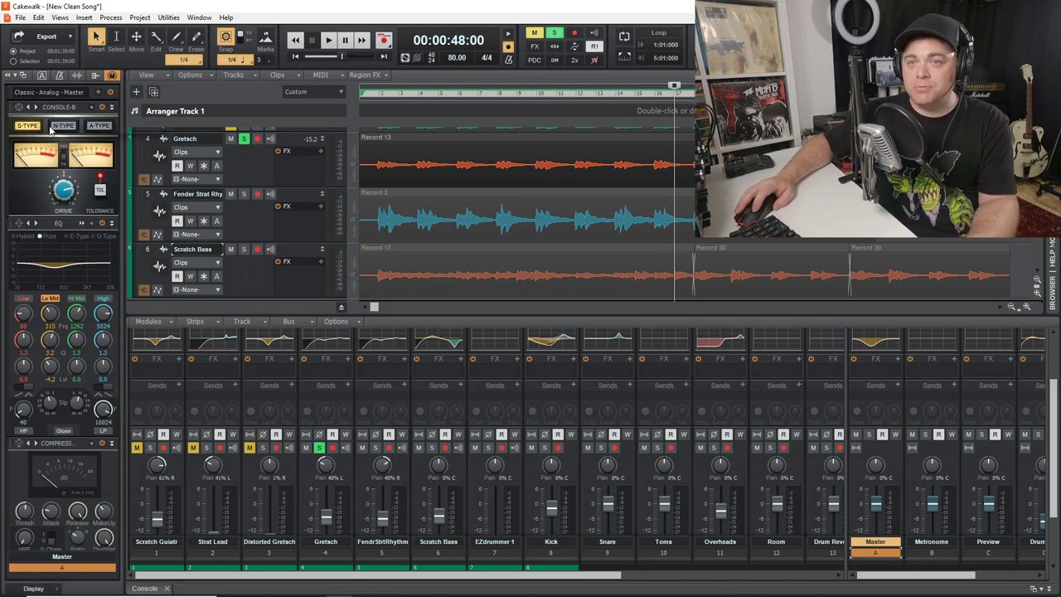
scroll(58, 249, "down", 2)
scroll(60, 374, "down", 2)
scroll(61, 497, "down", 1)
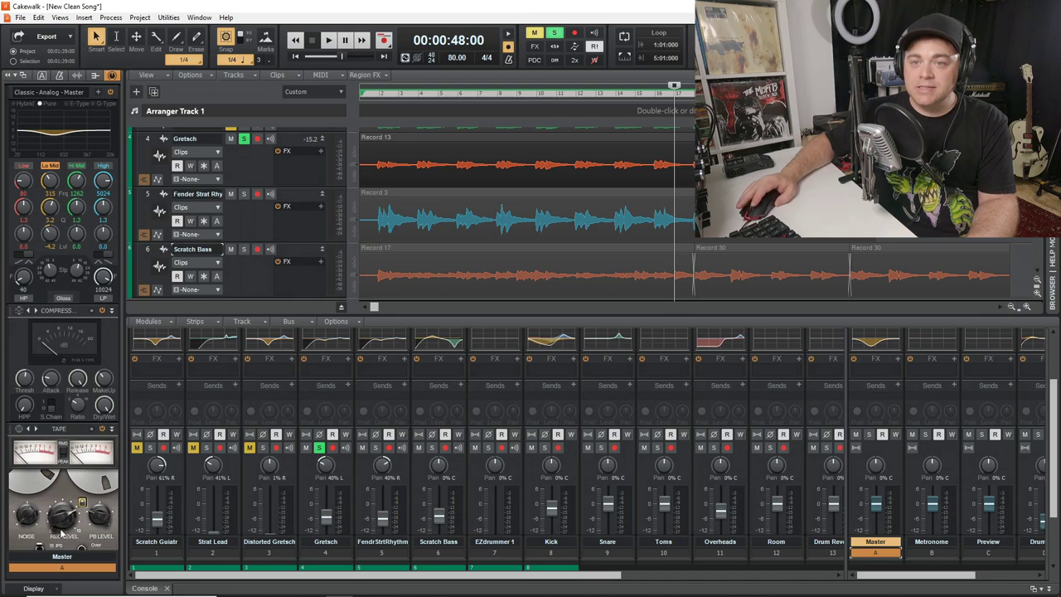
scroll(43, 477, "up", 2)
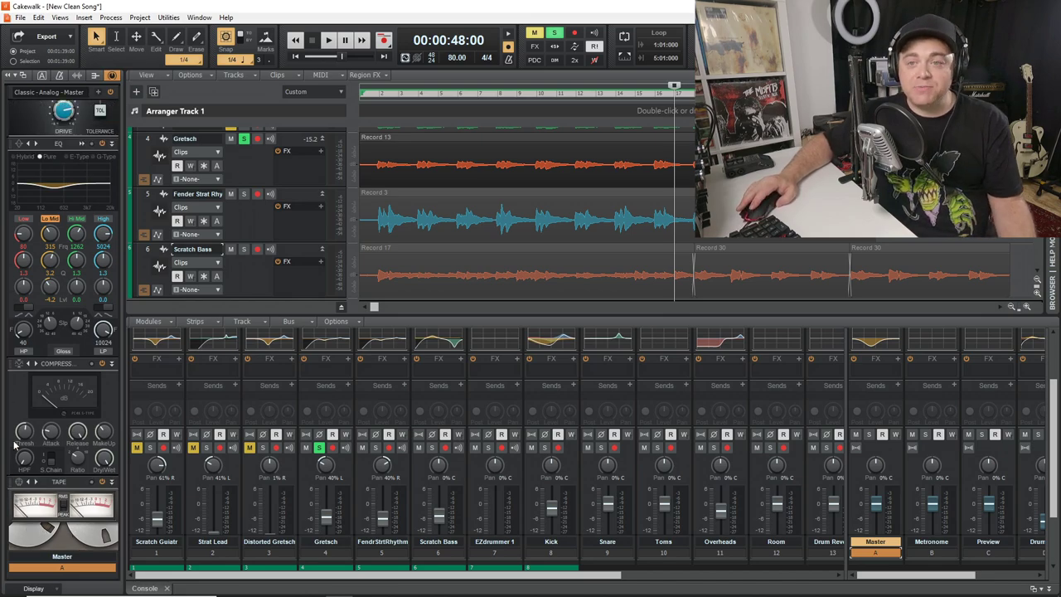
scroll(17, 447, "up", 2)
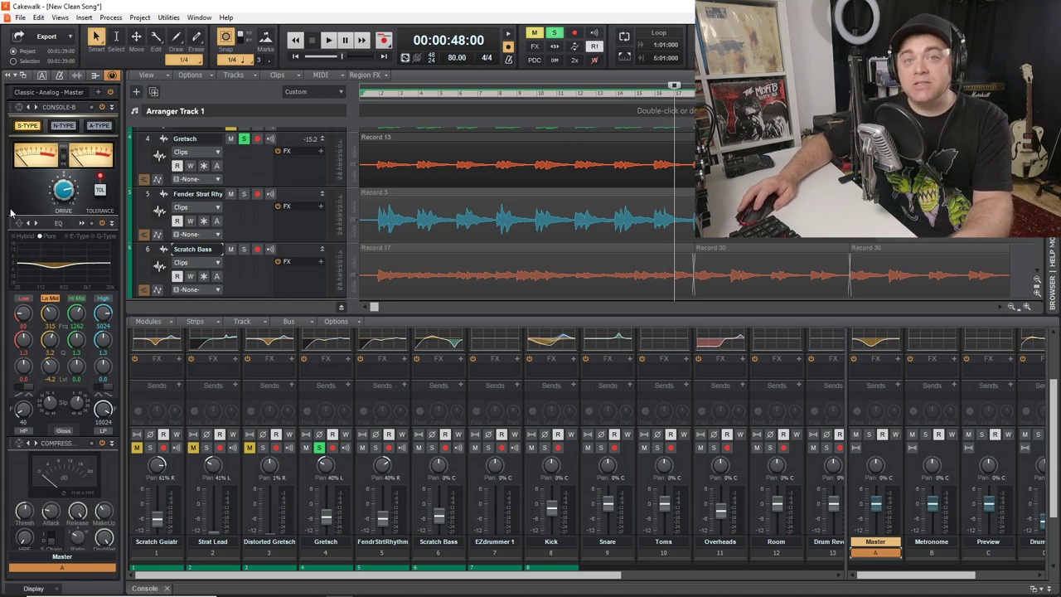
scroll(39, 190, "down", 1)
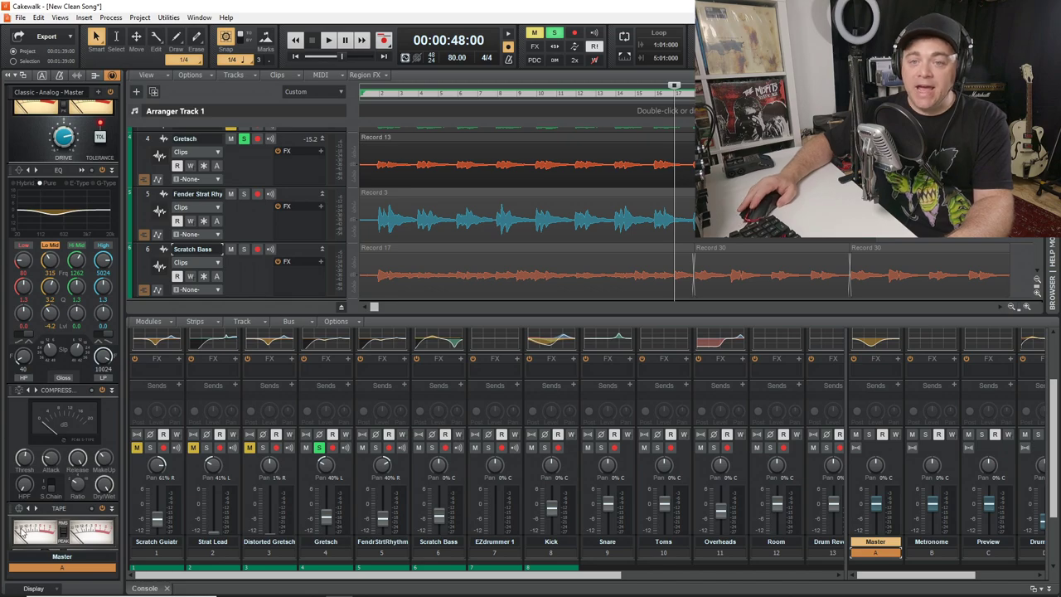
scroll(22, 533, "down", 2)
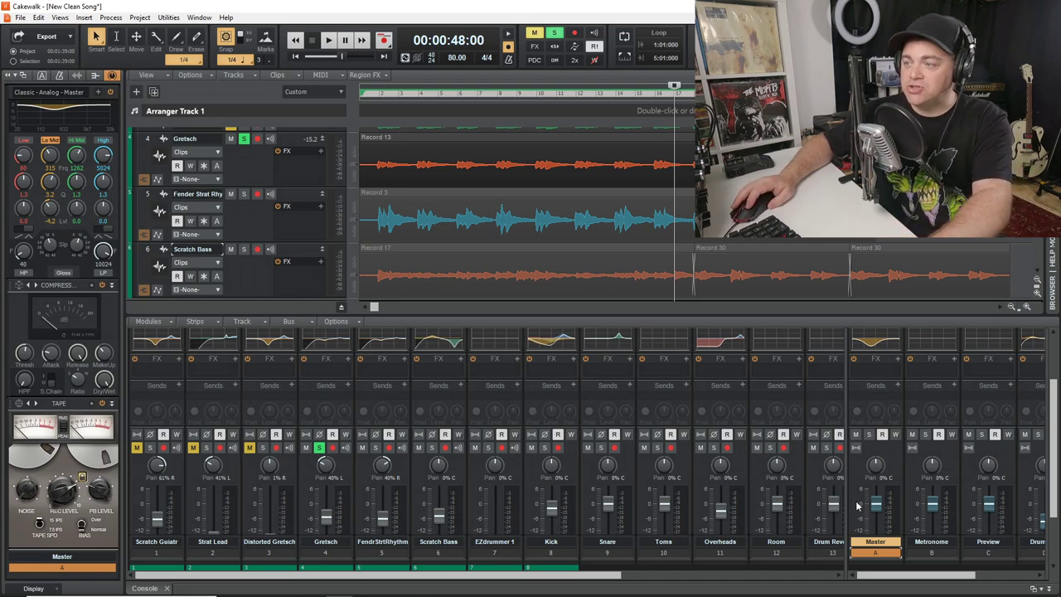
Step: Unsolo Gretsch, select Scratch Bass, and compare playback with the Master ProChannel switched off
left_click(319, 447)
left_click(438, 542)
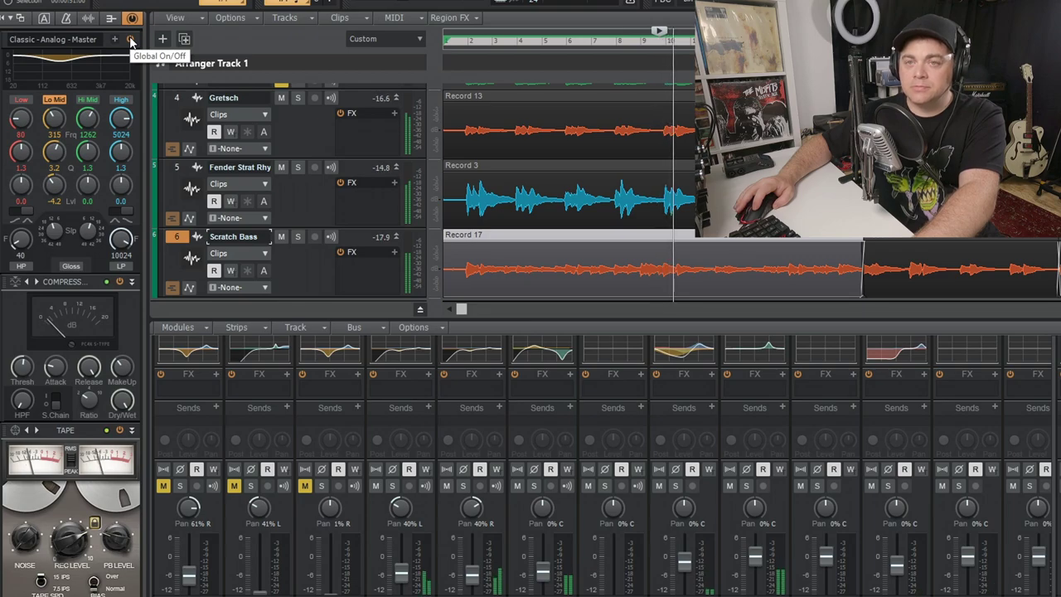
left_click(131, 40)
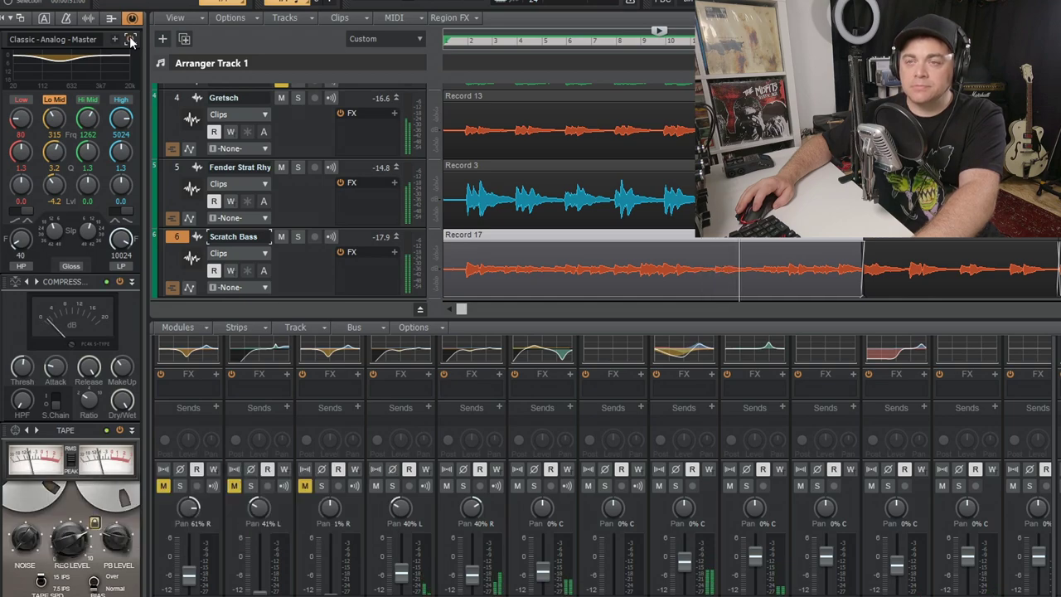
key("space")
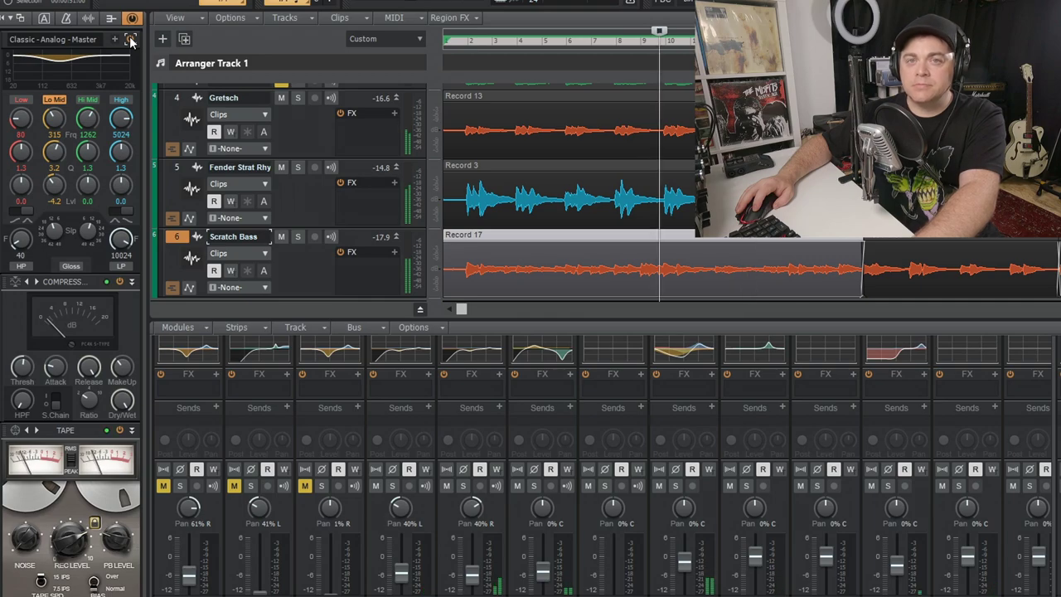